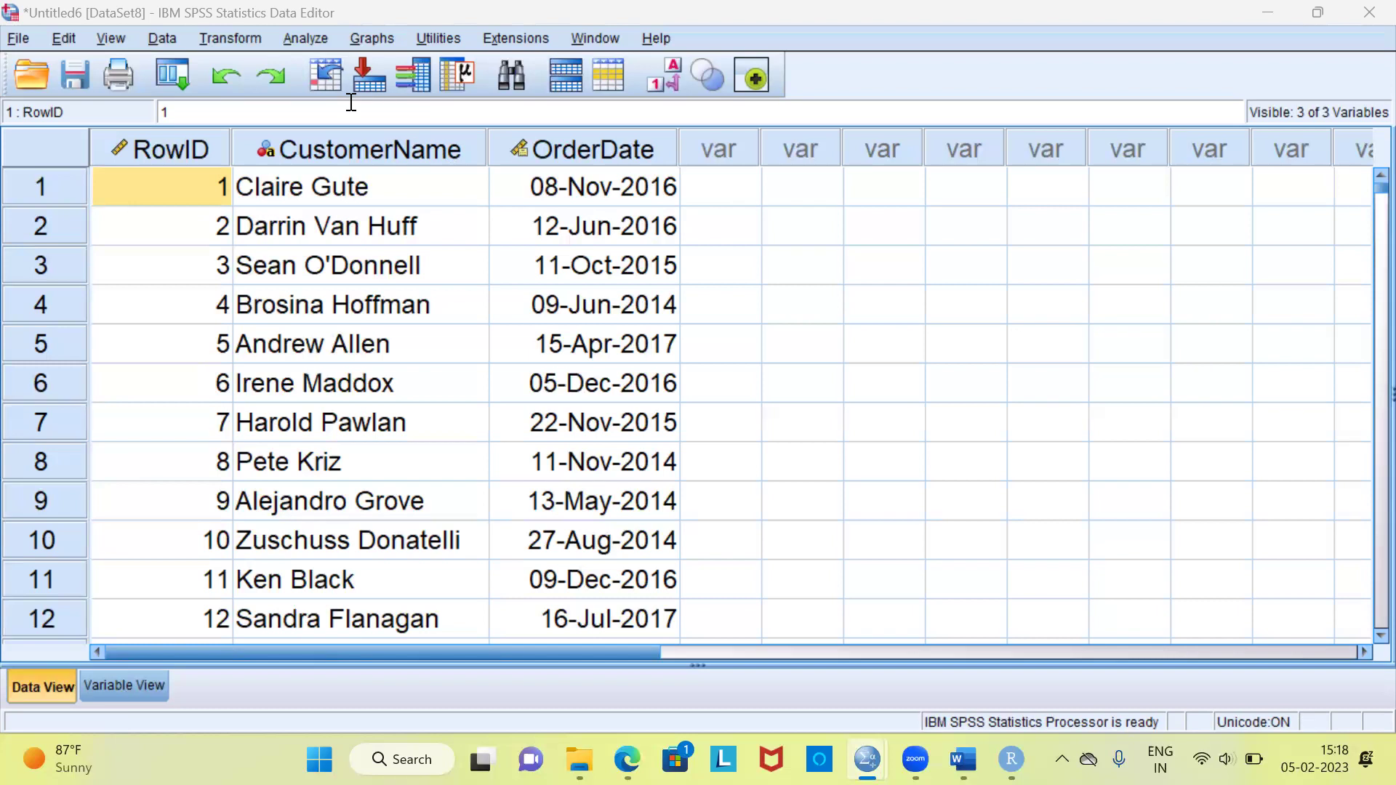
Step: Start the Date and Time Wizard and choose to extract a part of a date or time variable
{"action": "key", "text": "alt+t"}
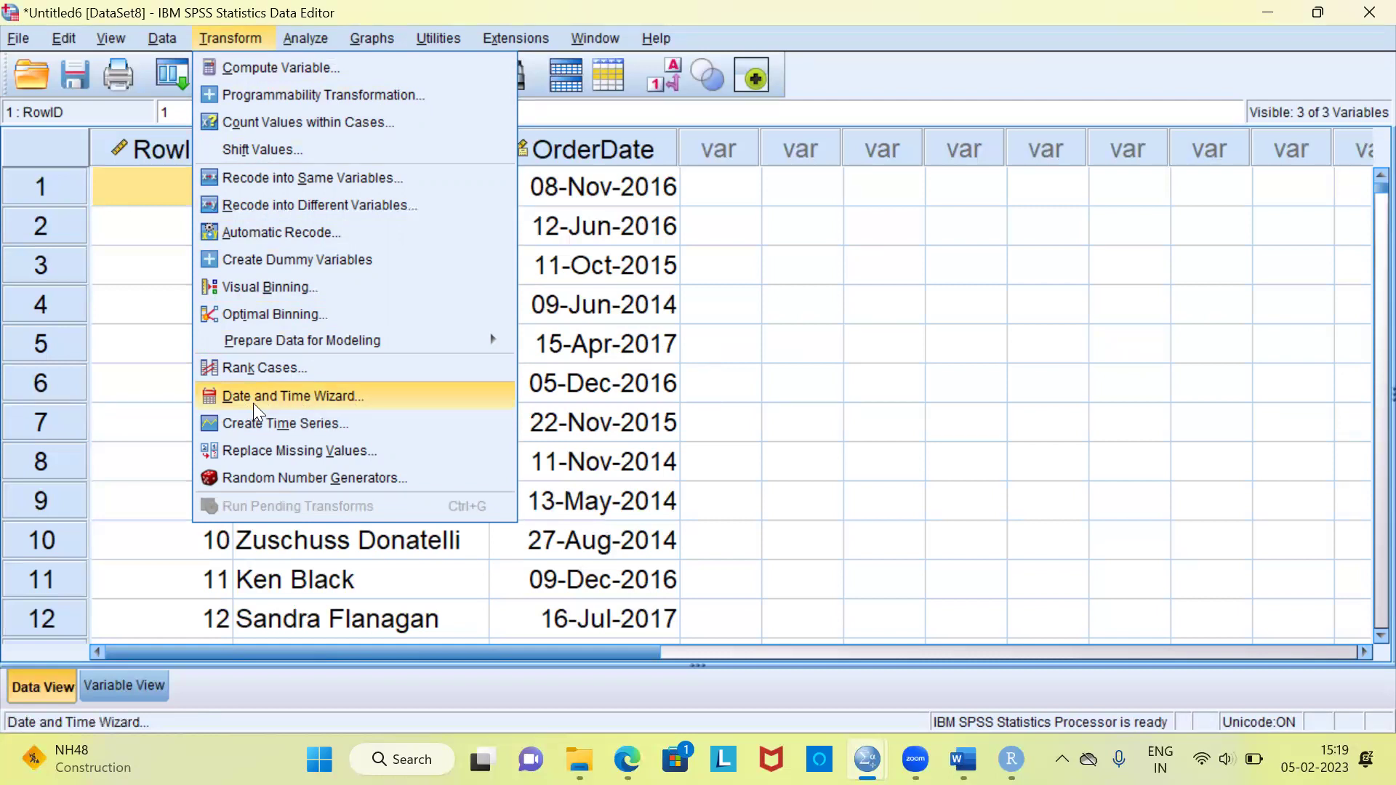
{"action": "left_click", "coordinate": [341, 399]}
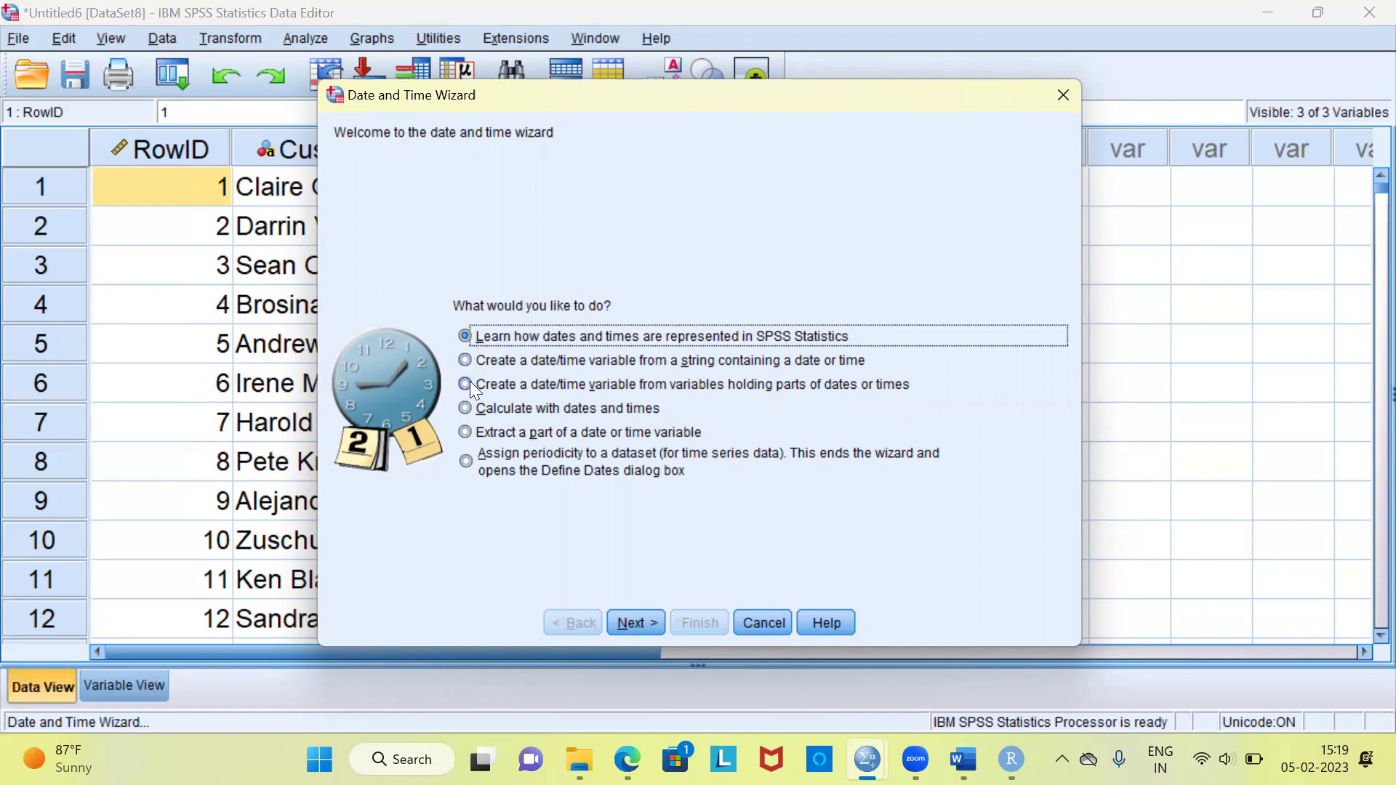
{"action": "left_click", "coordinate": [470, 432]}
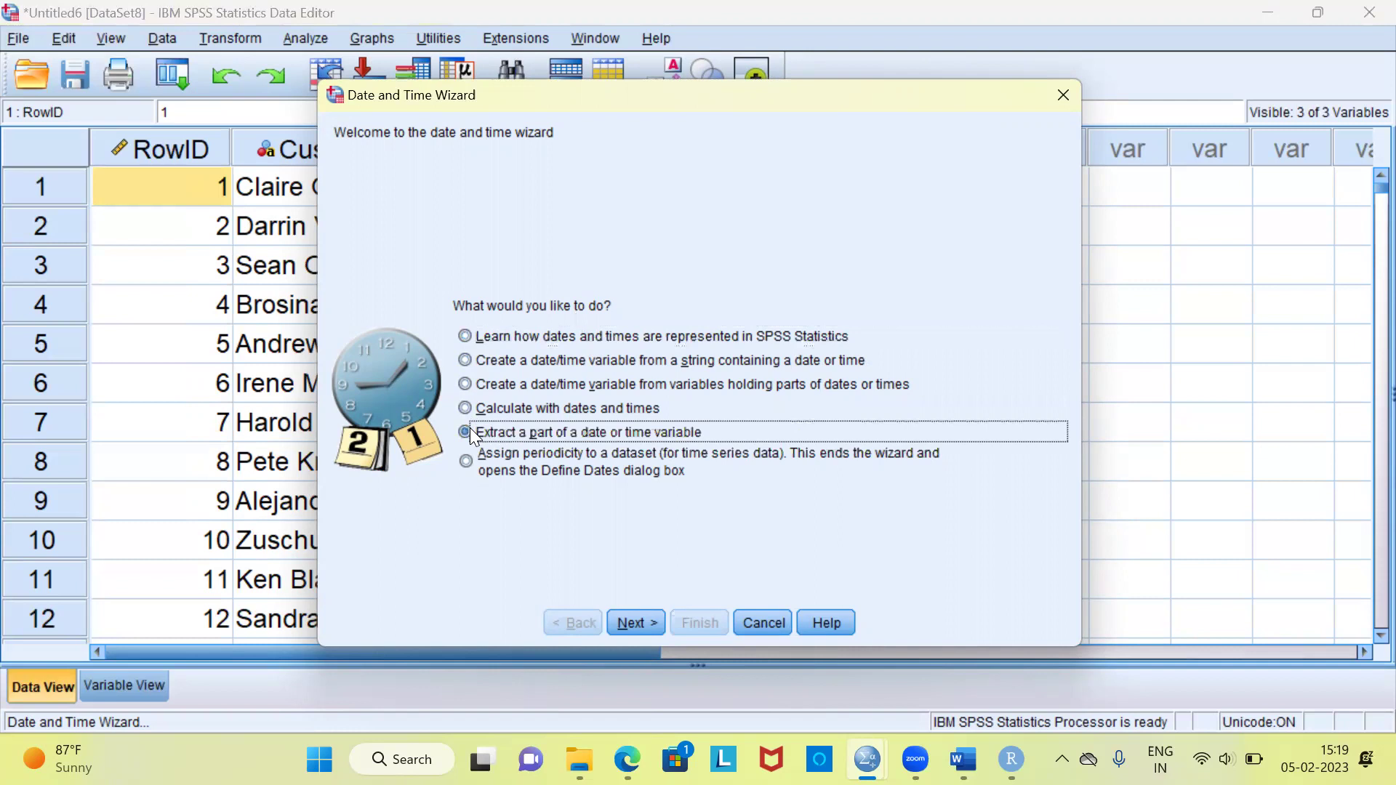
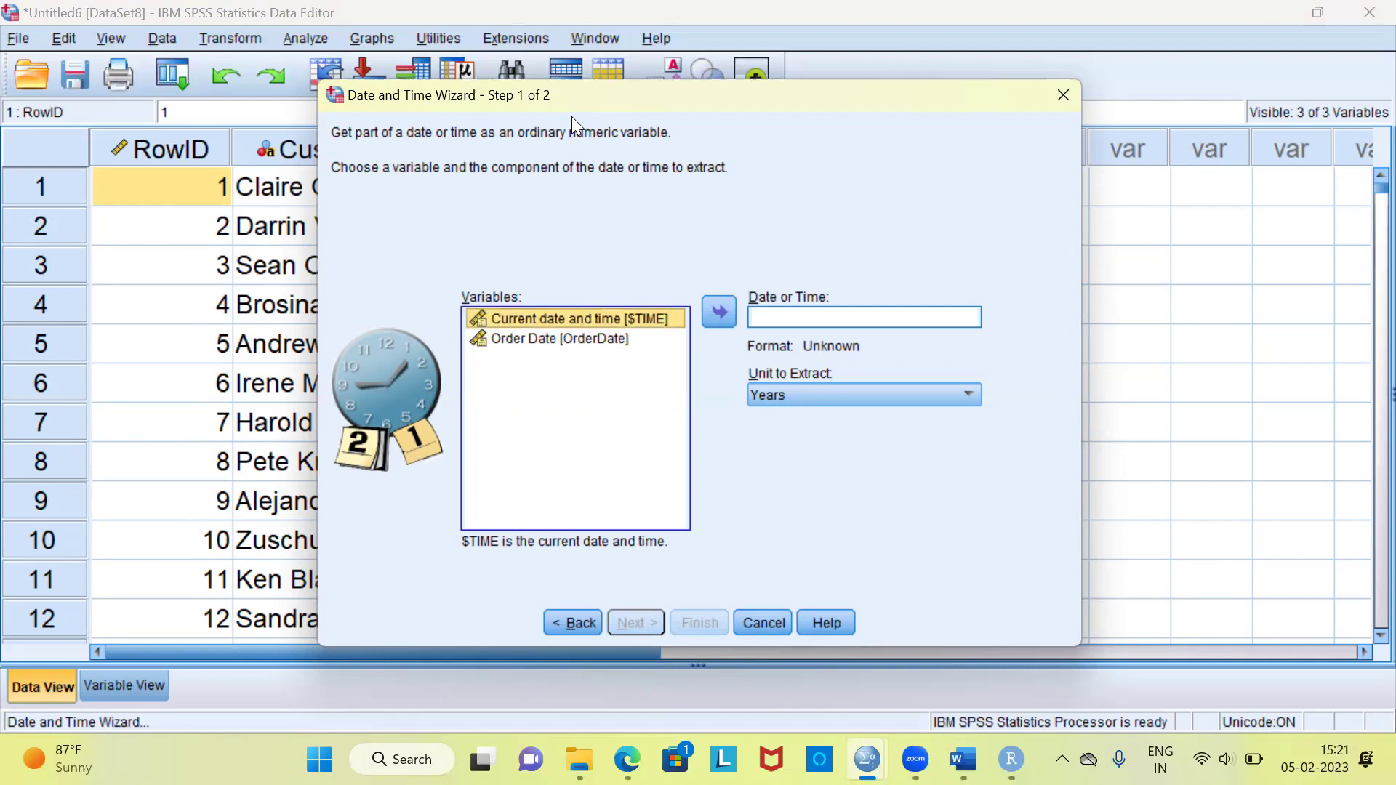
Step: Use Order Date as the source variable, with Years as the unit to extract, and proceed to the result settings
{"action": "left_click_drag", "start_coordinate": [573, 108], "coordinate": [487, 250]}
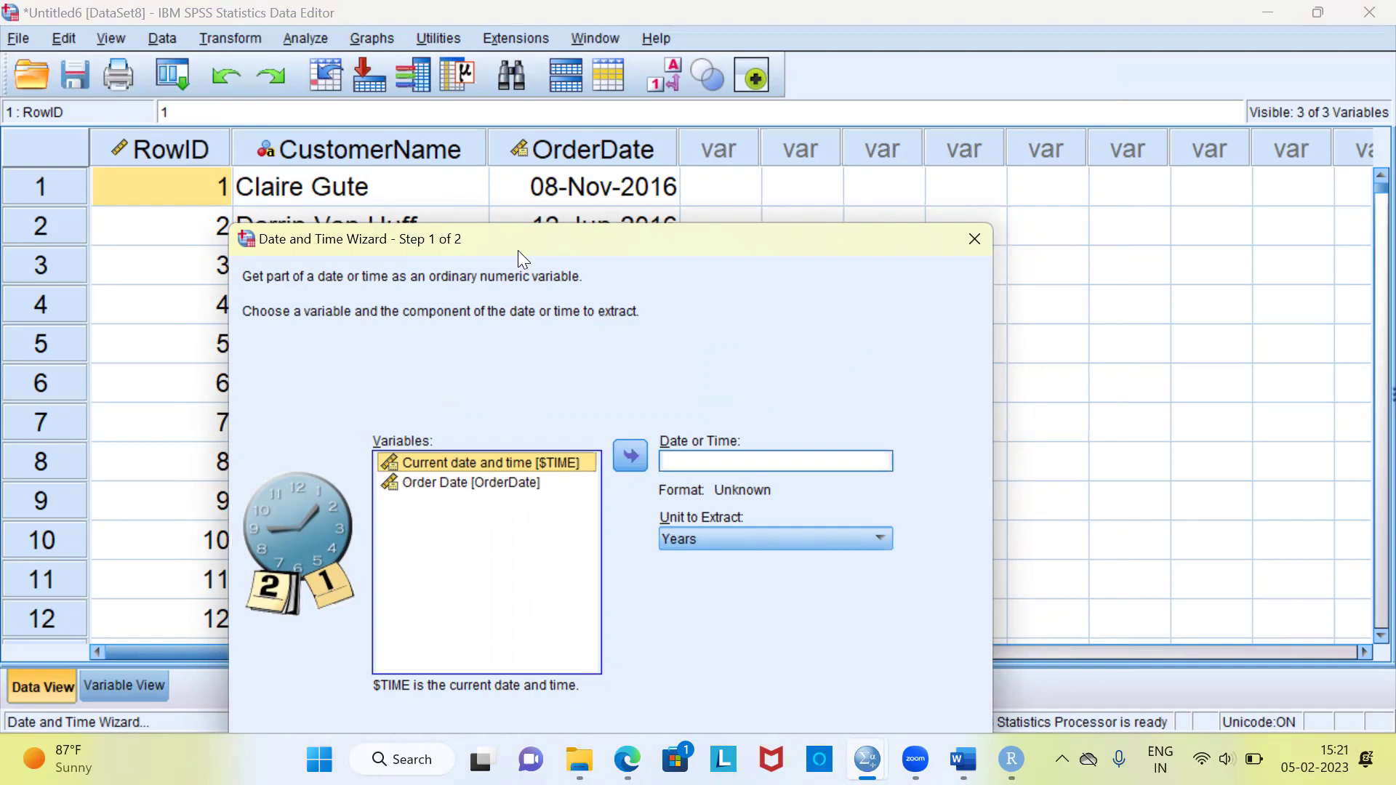
{"action": "left_click_drag", "start_coordinate": [518, 251], "coordinate": [475, 138]}
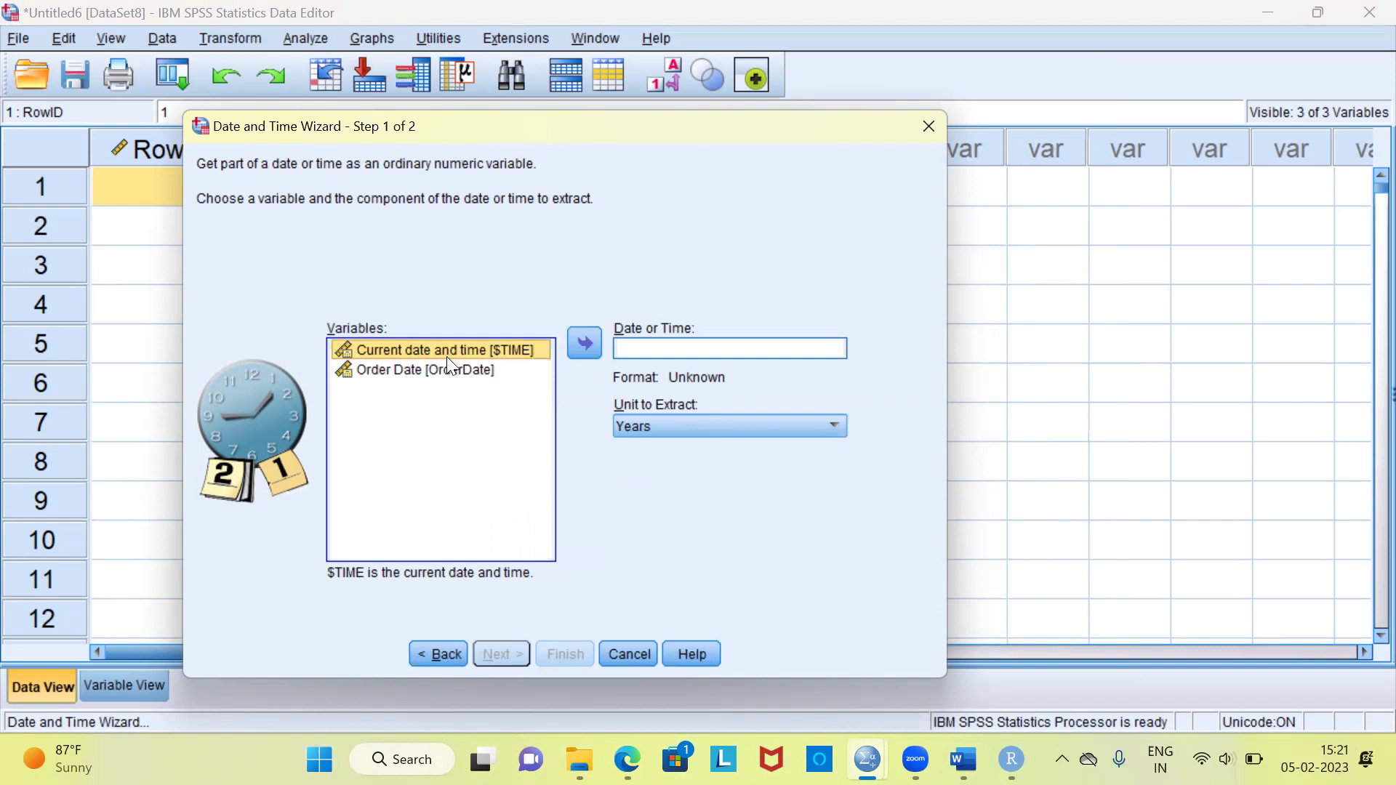
{"action": "left_click", "coordinate": [390, 370]}
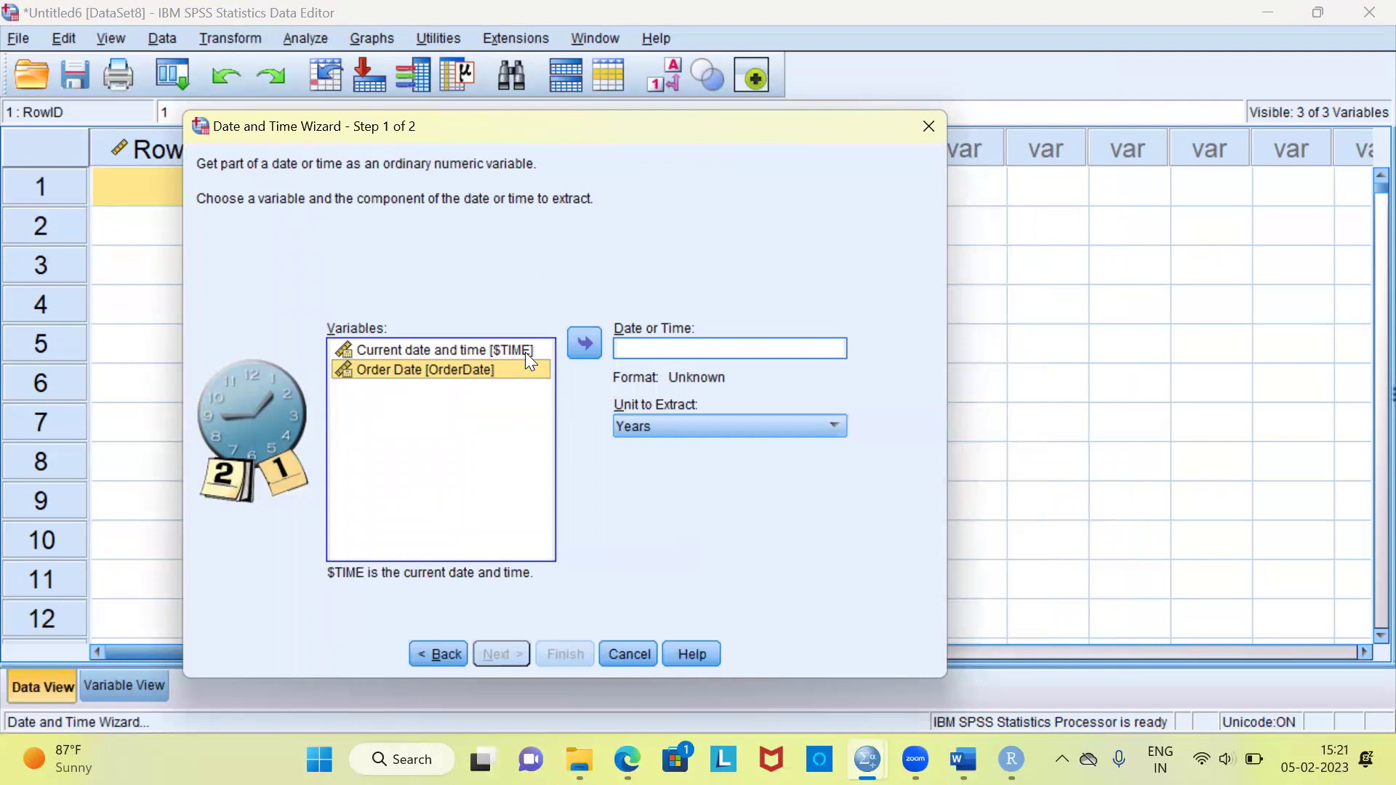
{"action": "left_click", "coordinate": [585, 342]}
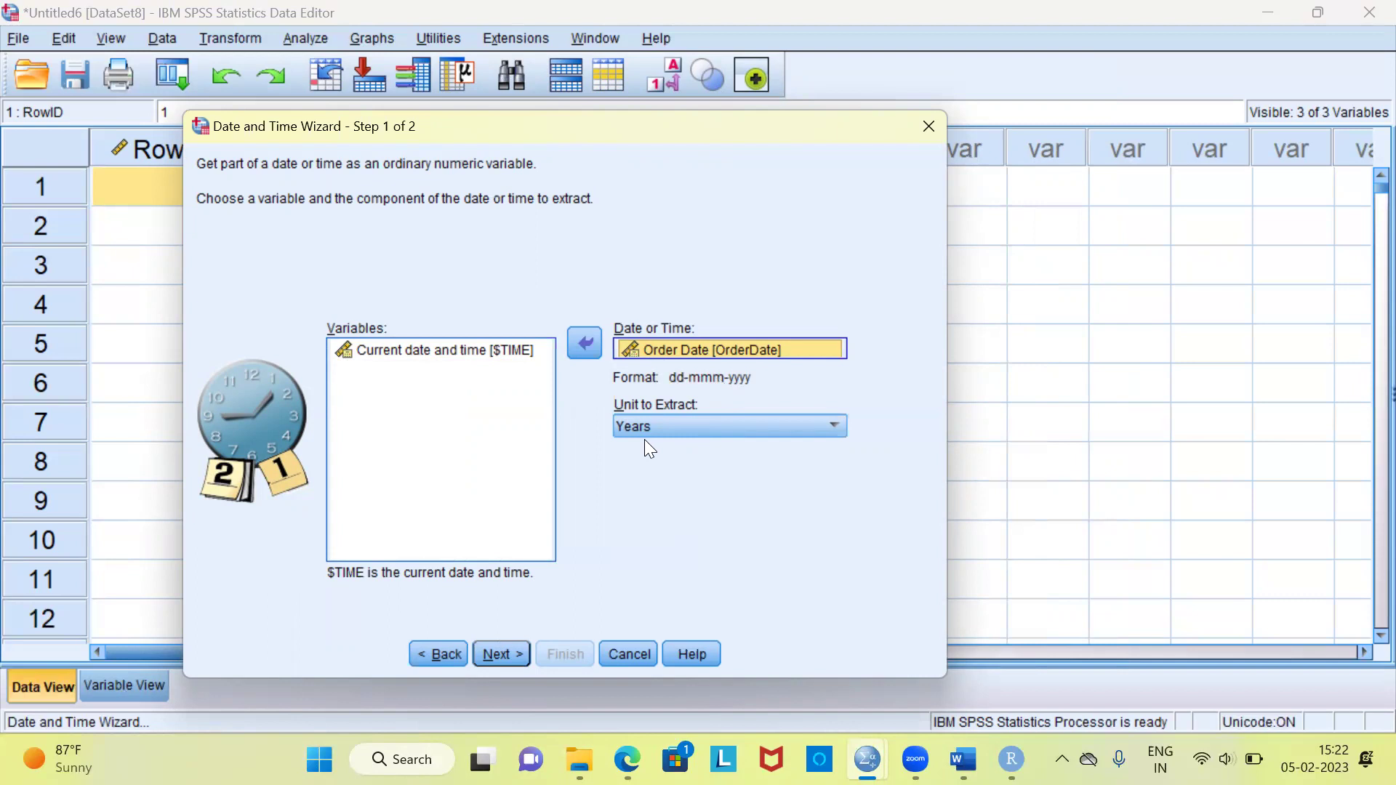
{"action": "left_click", "coordinate": [832, 427]}
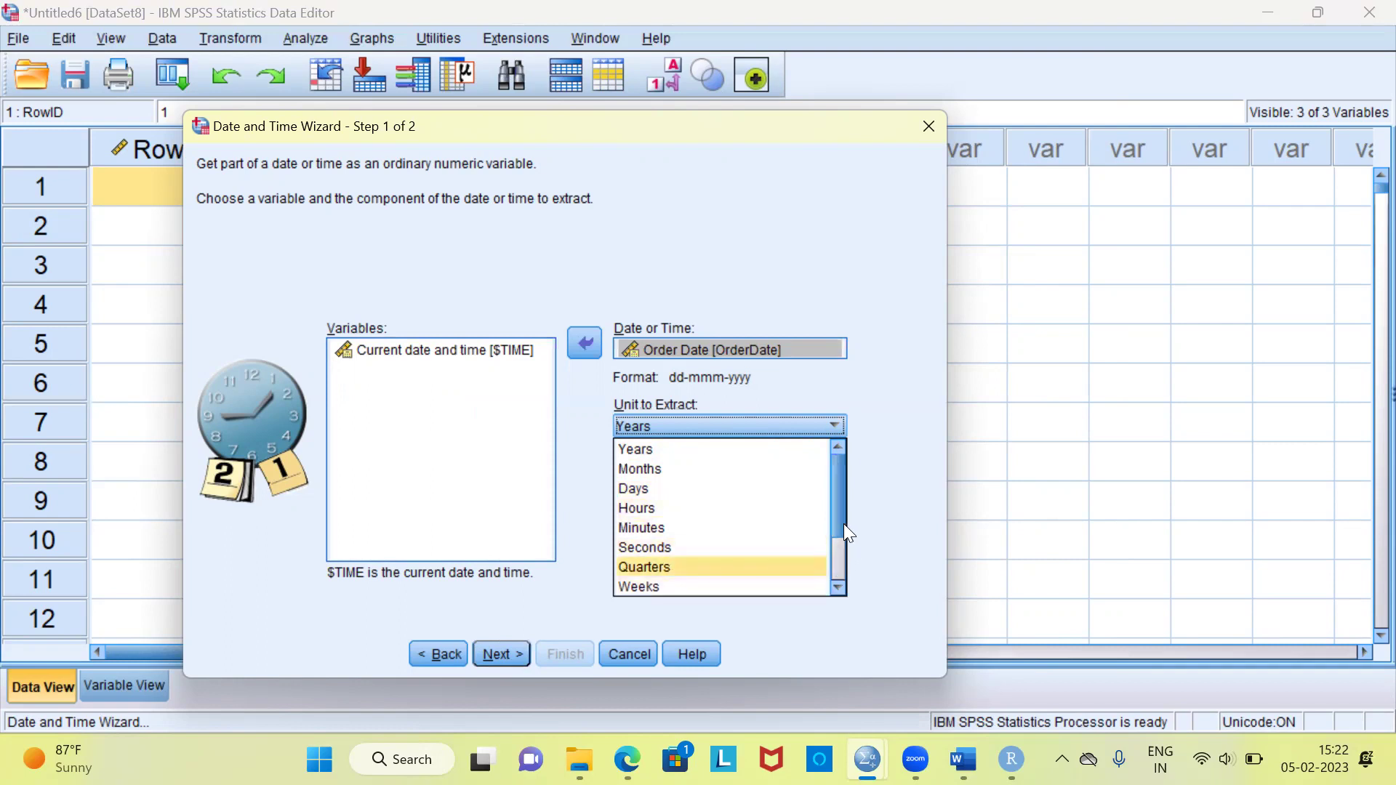
{"action": "left_click_drag", "start_coordinate": [840, 524], "coordinate": [840, 577]}
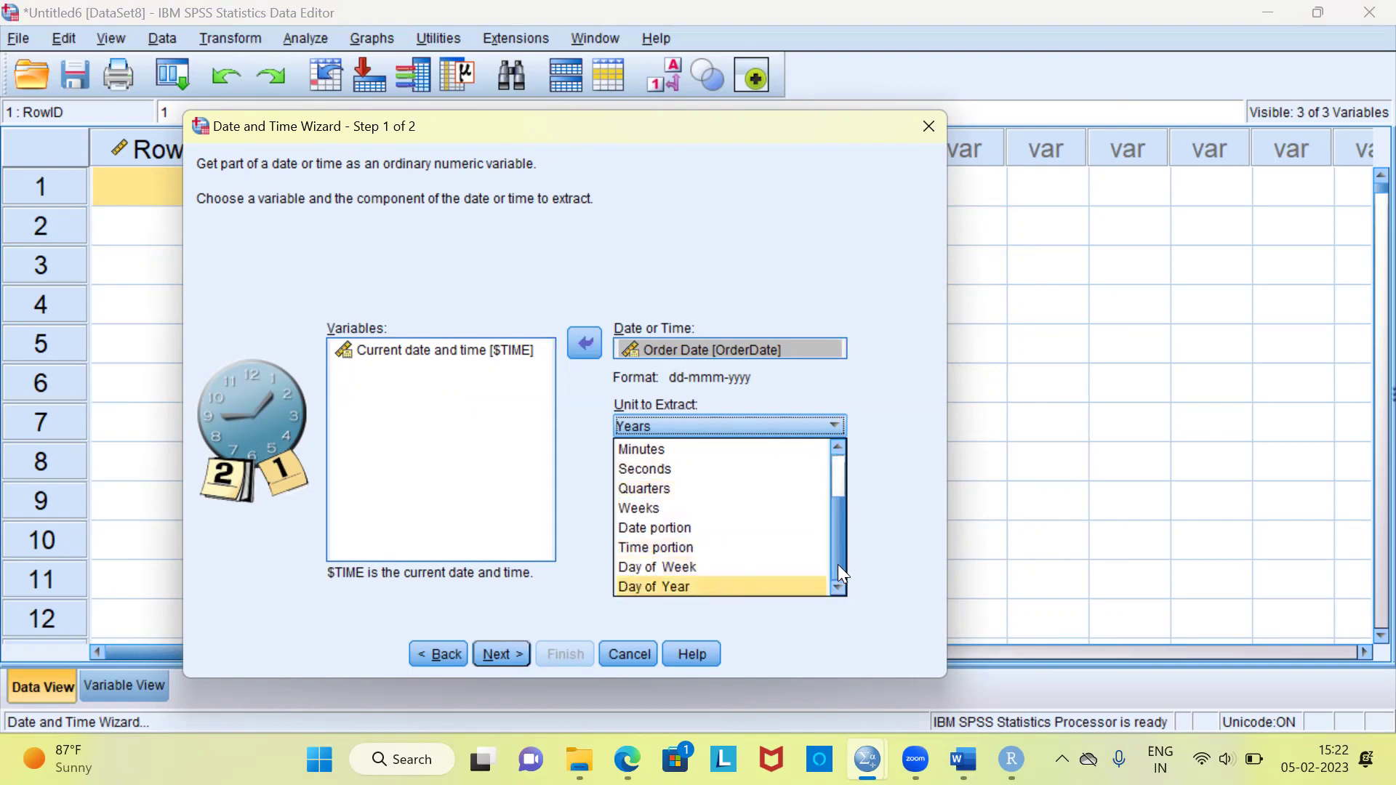
{"action": "left_click_drag", "start_coordinate": [839, 566], "coordinate": [839, 509]}
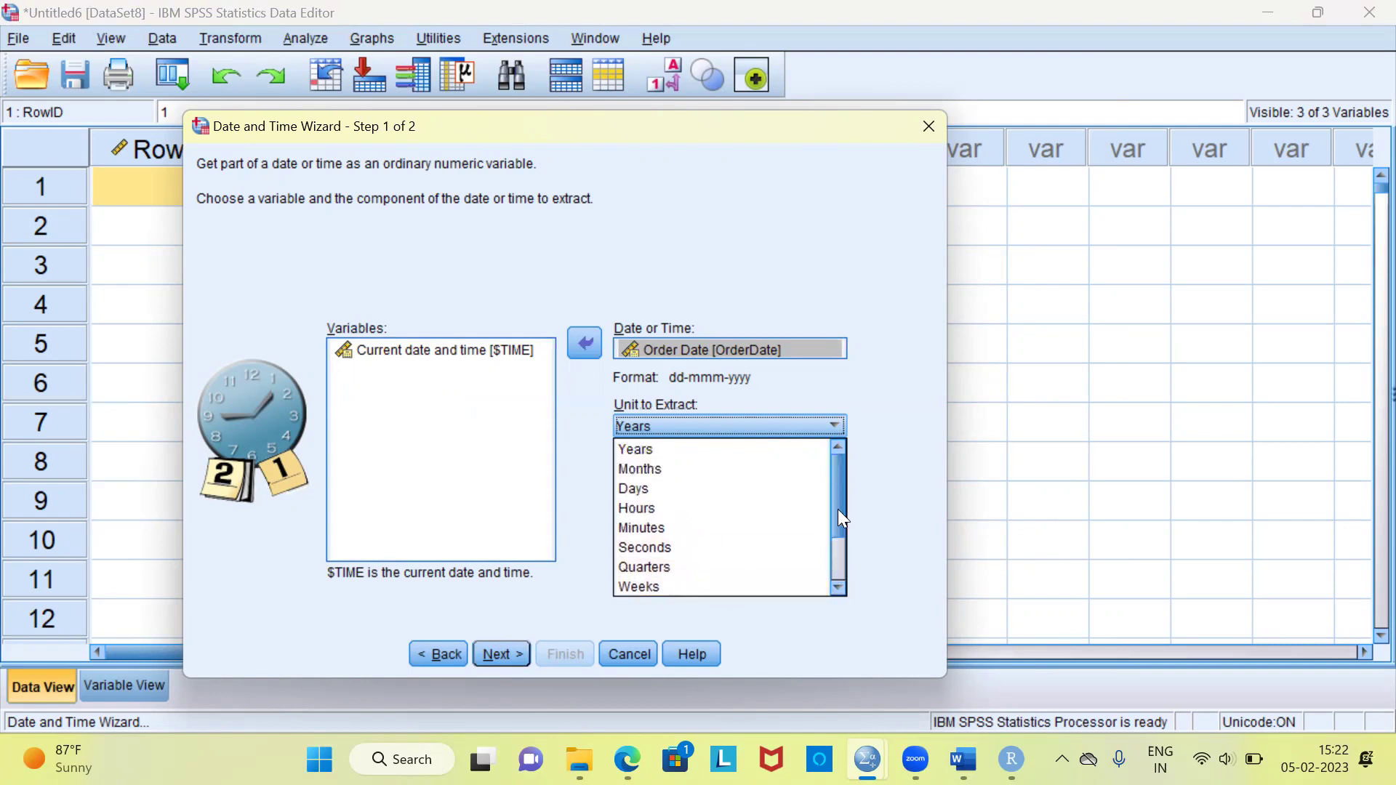
{"action": "left_click", "coordinate": [699, 458]}
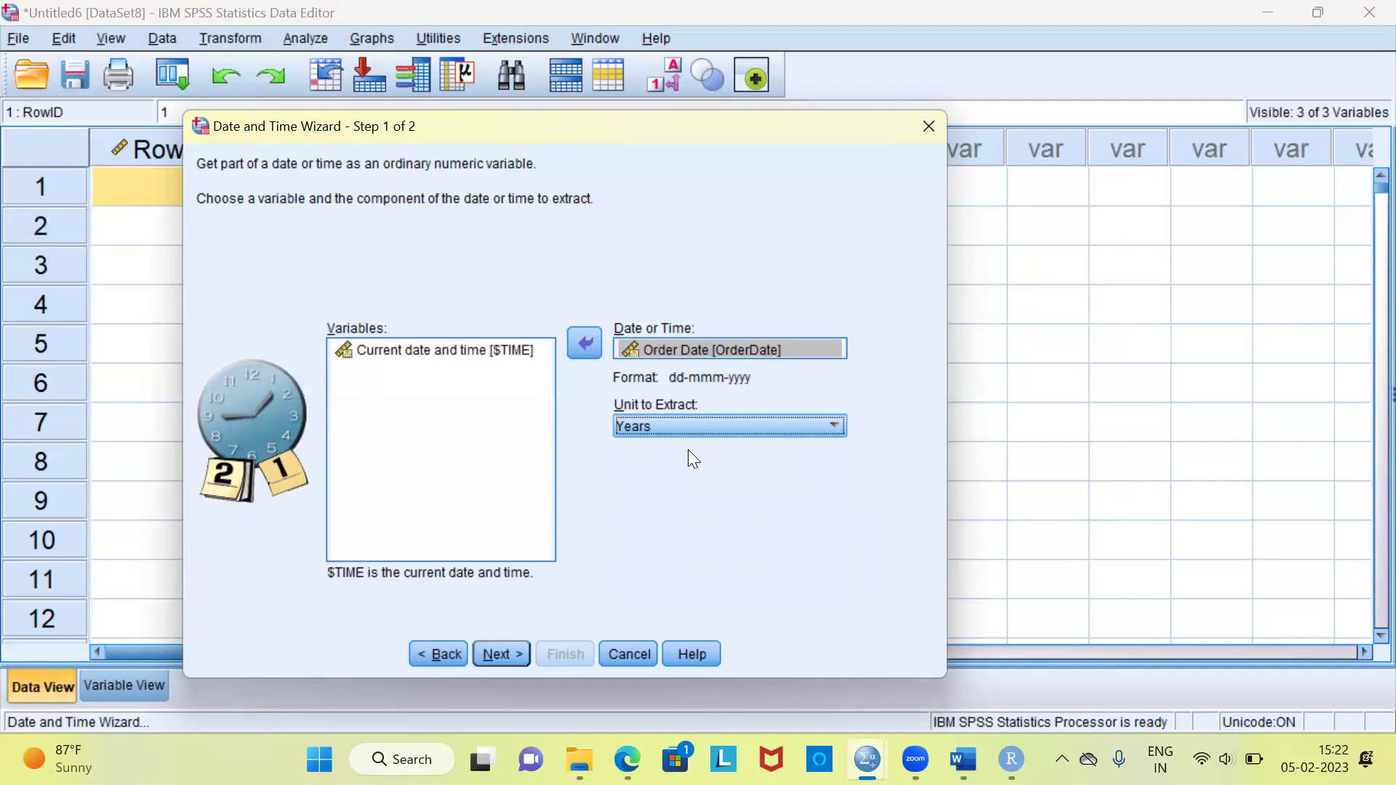
{"action": "left_click", "coordinate": [500, 658]}
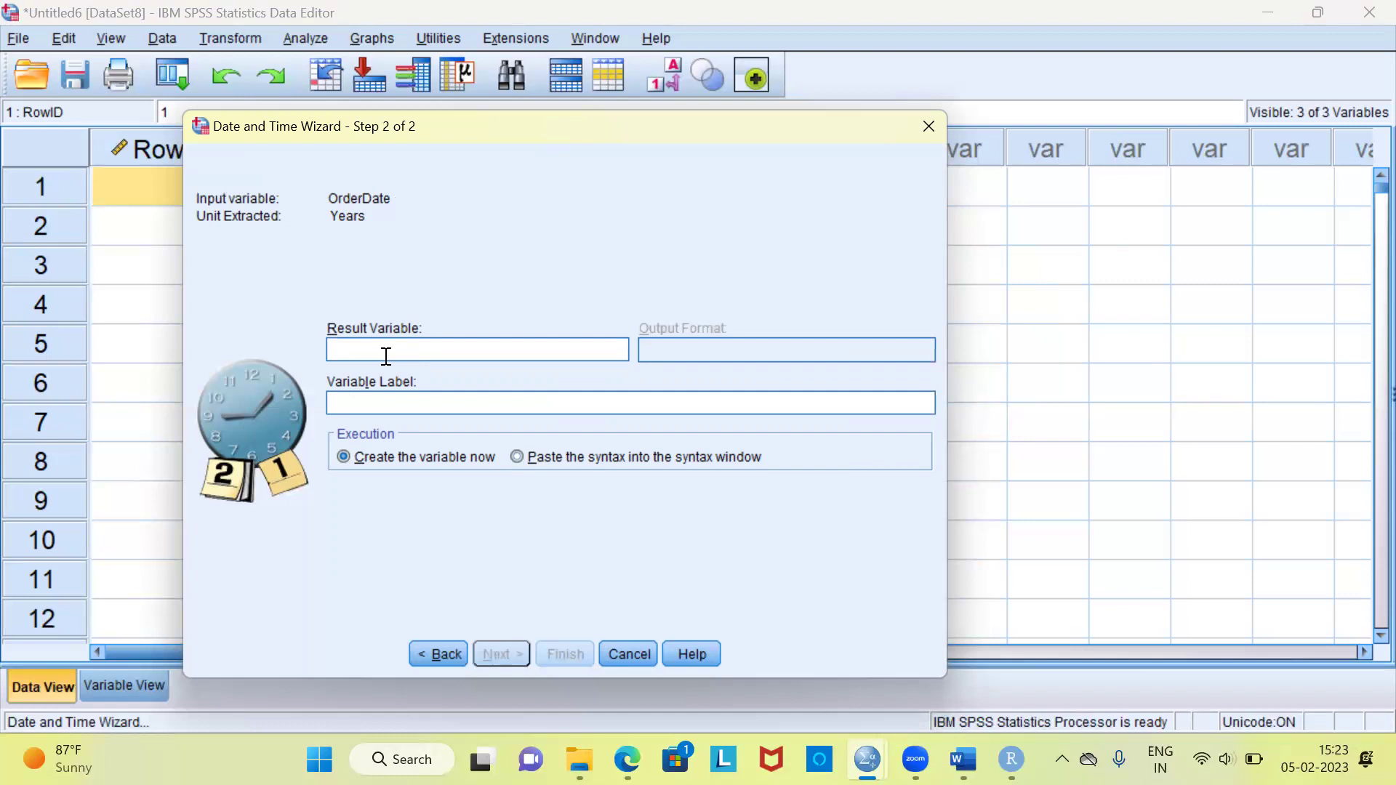
Step: Name the result variable Year, label it "Year of order", and create it immediately
{"action": "type", "text": "Year"}
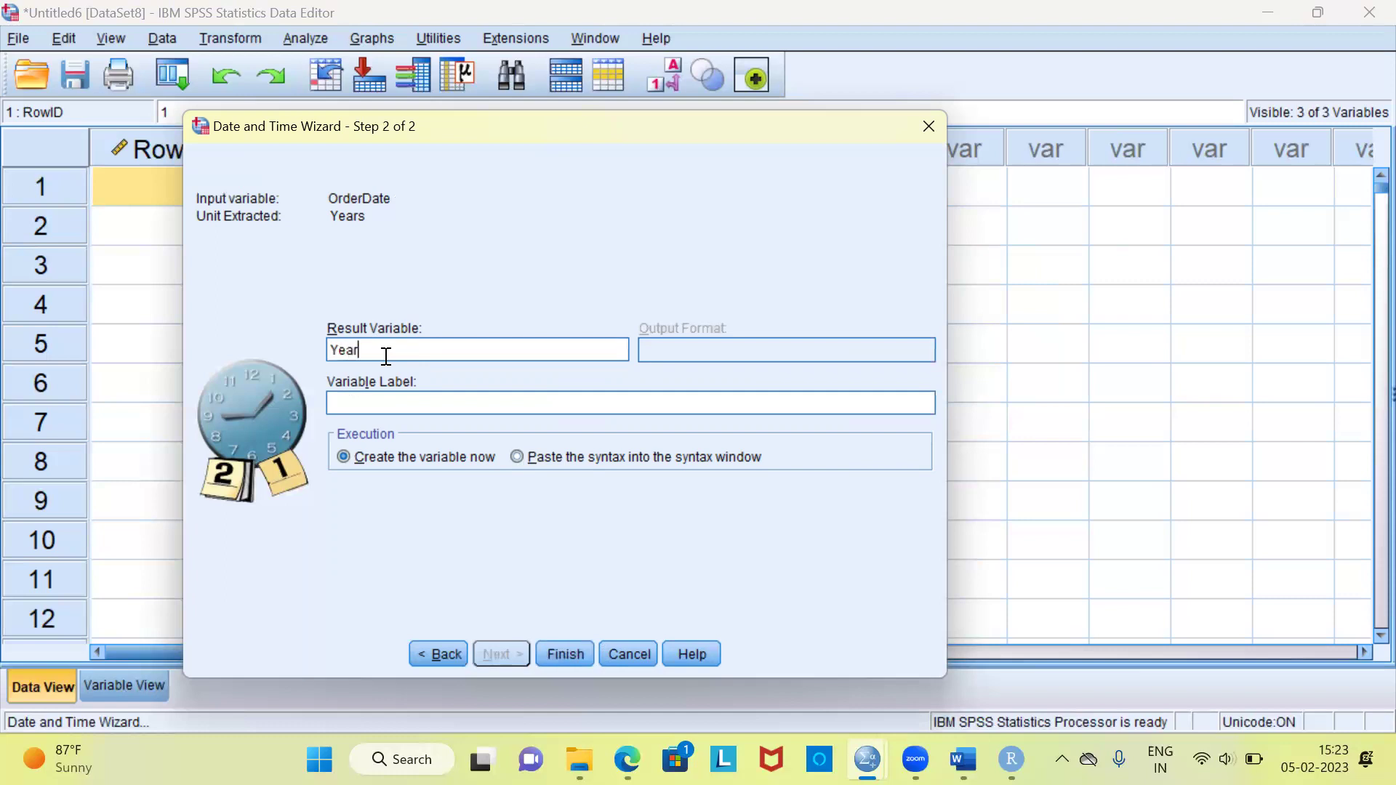
{"action": "left_click", "coordinate": [372, 408]}
{"action": "type", "text": "Year of order"}
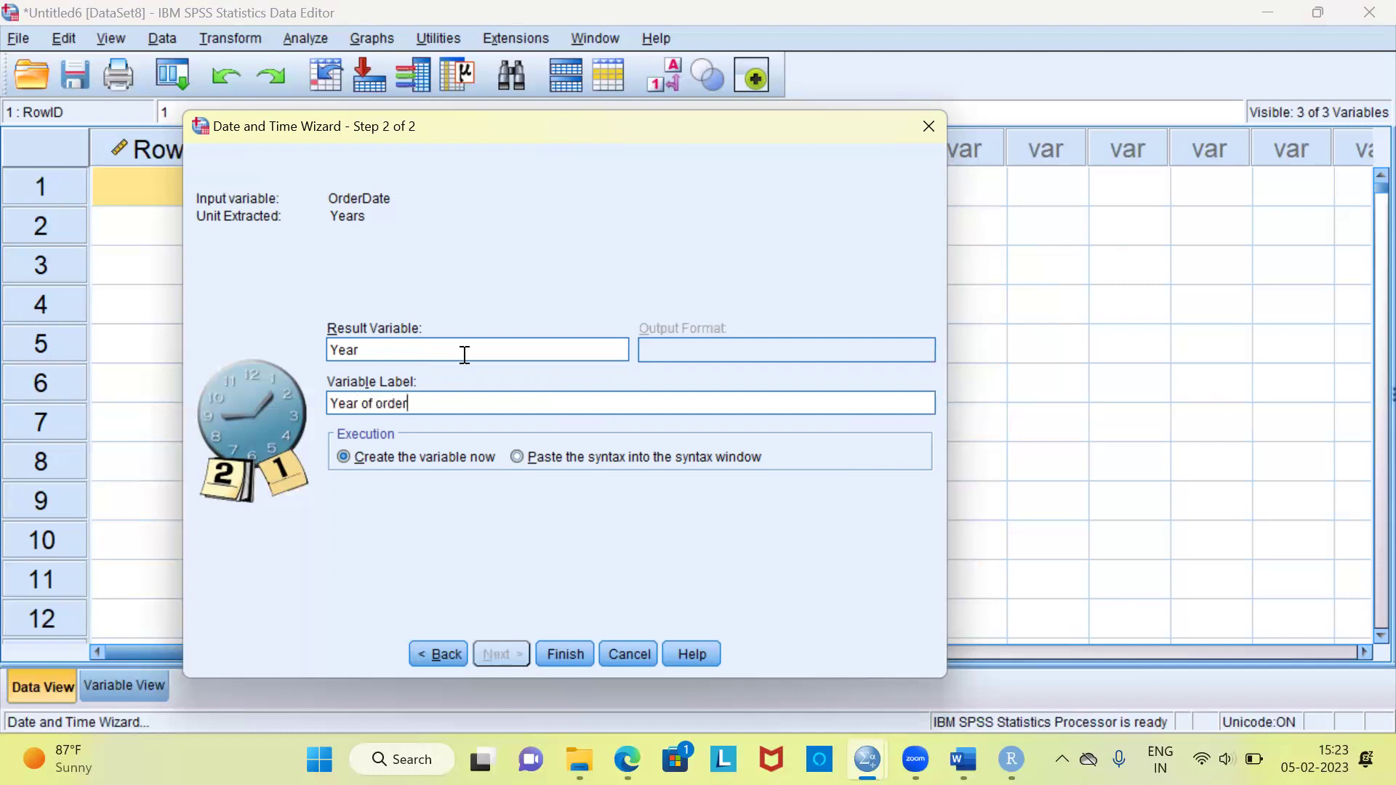
{"action": "left_click", "coordinate": [465, 355]}
{"action": "left_click", "coordinate": [574, 651]}
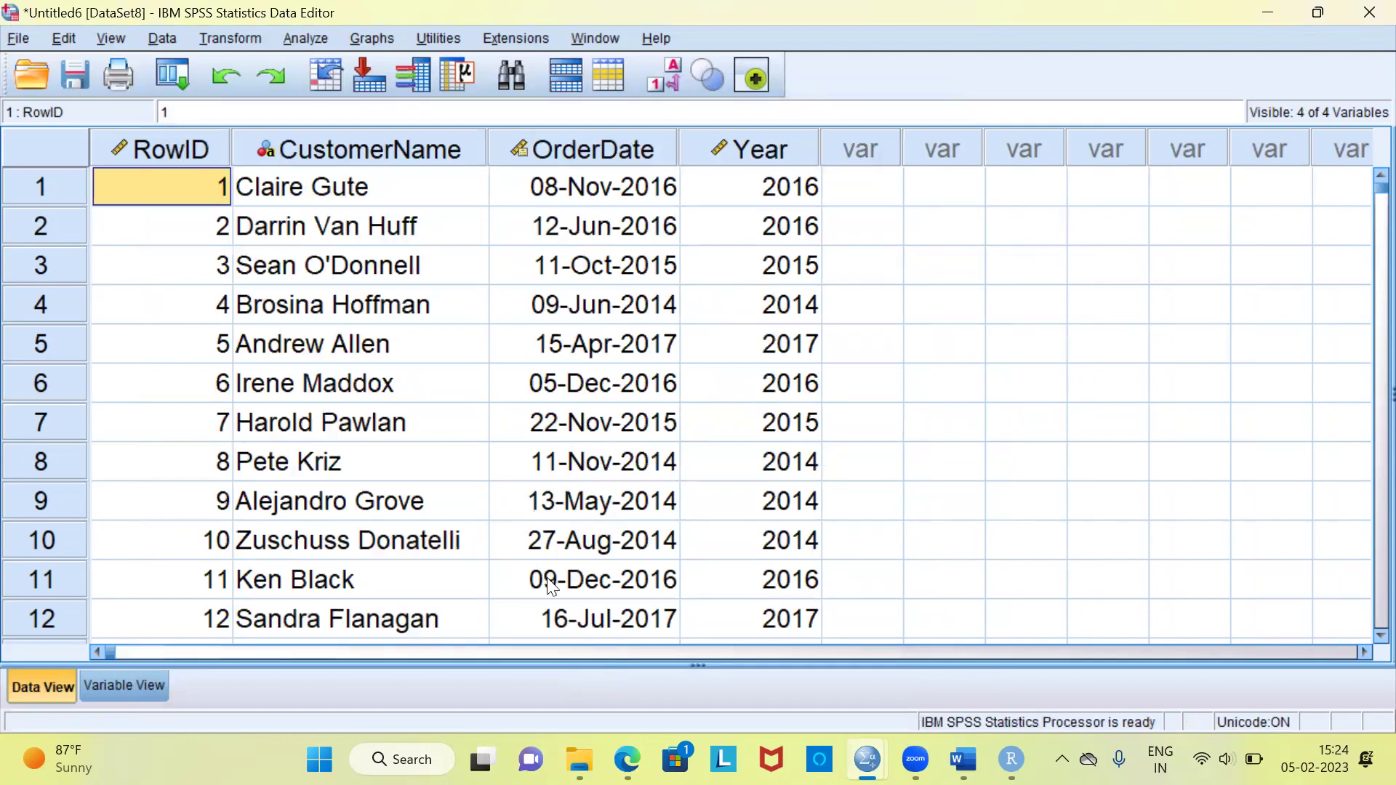
Step: Compare the new Year column with the OrderDate values in the first rows, and check that it extends to the last case
{"action": "left_click", "coordinate": [802, 157]}
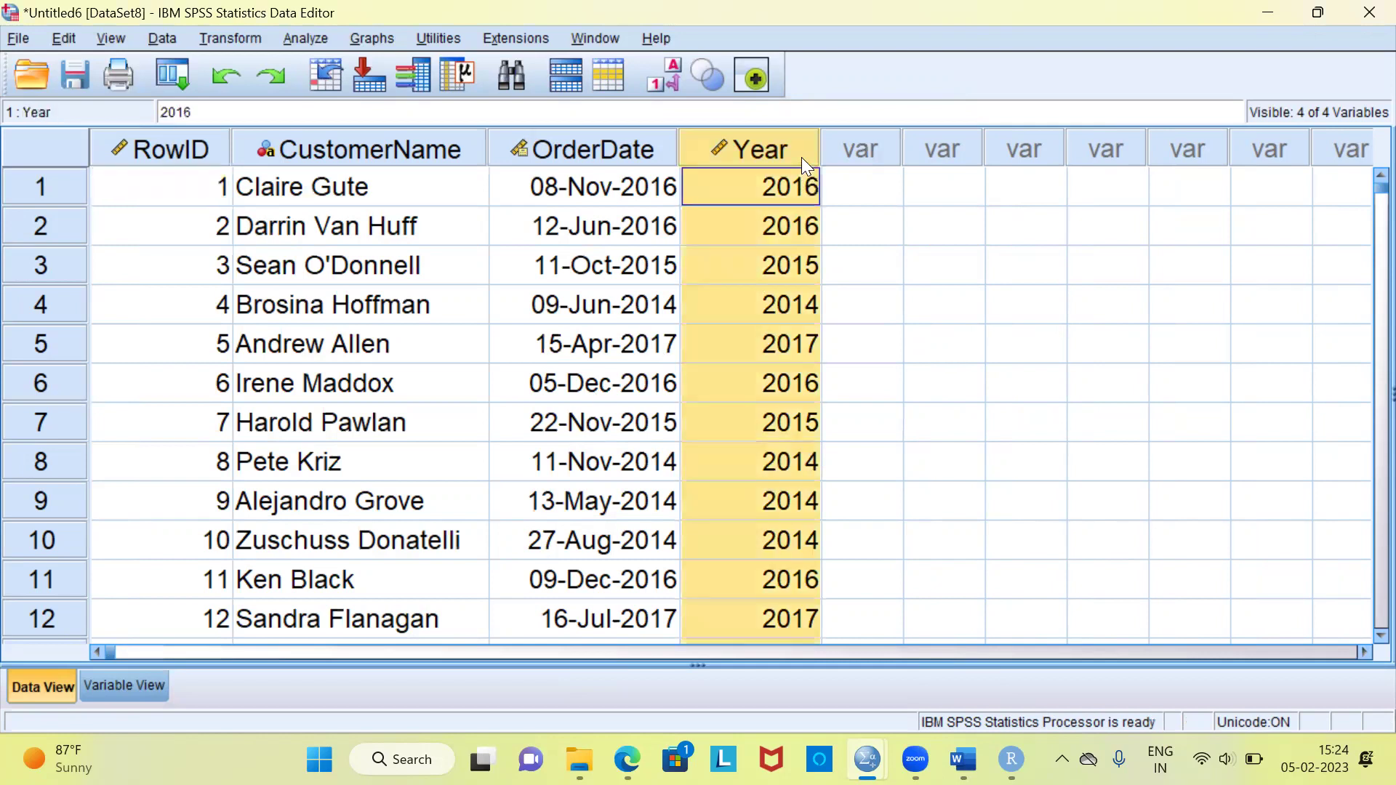
{"action": "left_click_drag", "start_coordinate": [197, 162], "coordinate": [582, 178]}
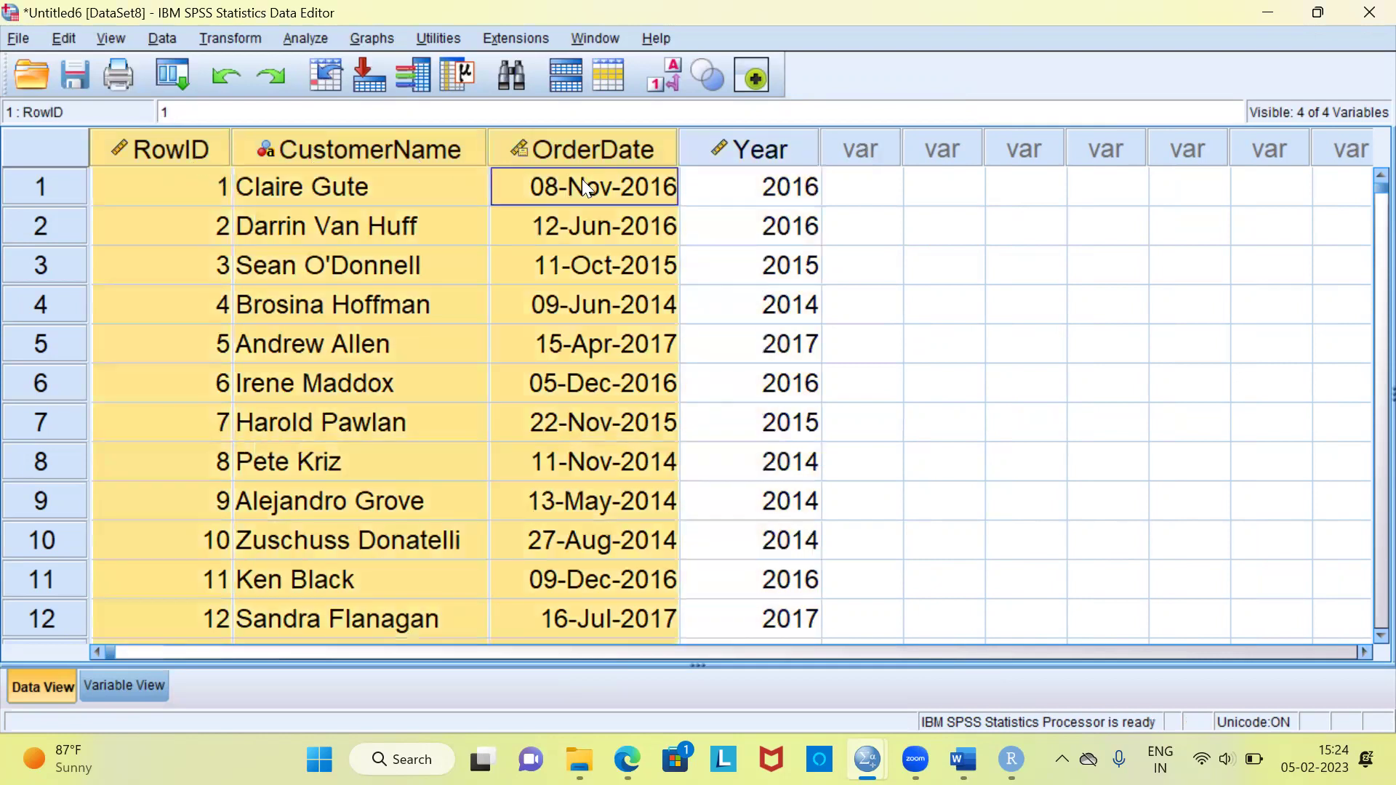
{"action": "left_click", "coordinate": [738, 159]}
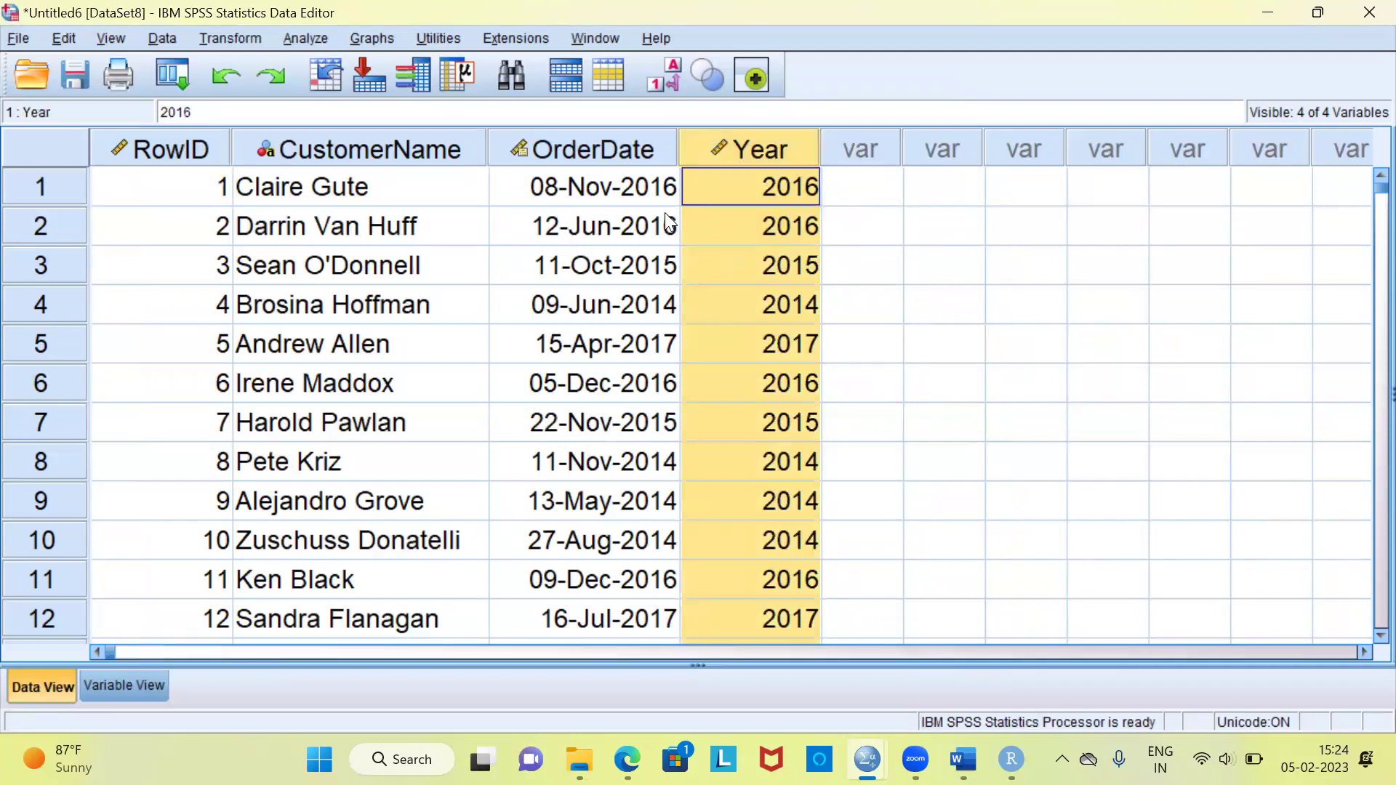
{"action": "left_click", "coordinate": [289, 204]}
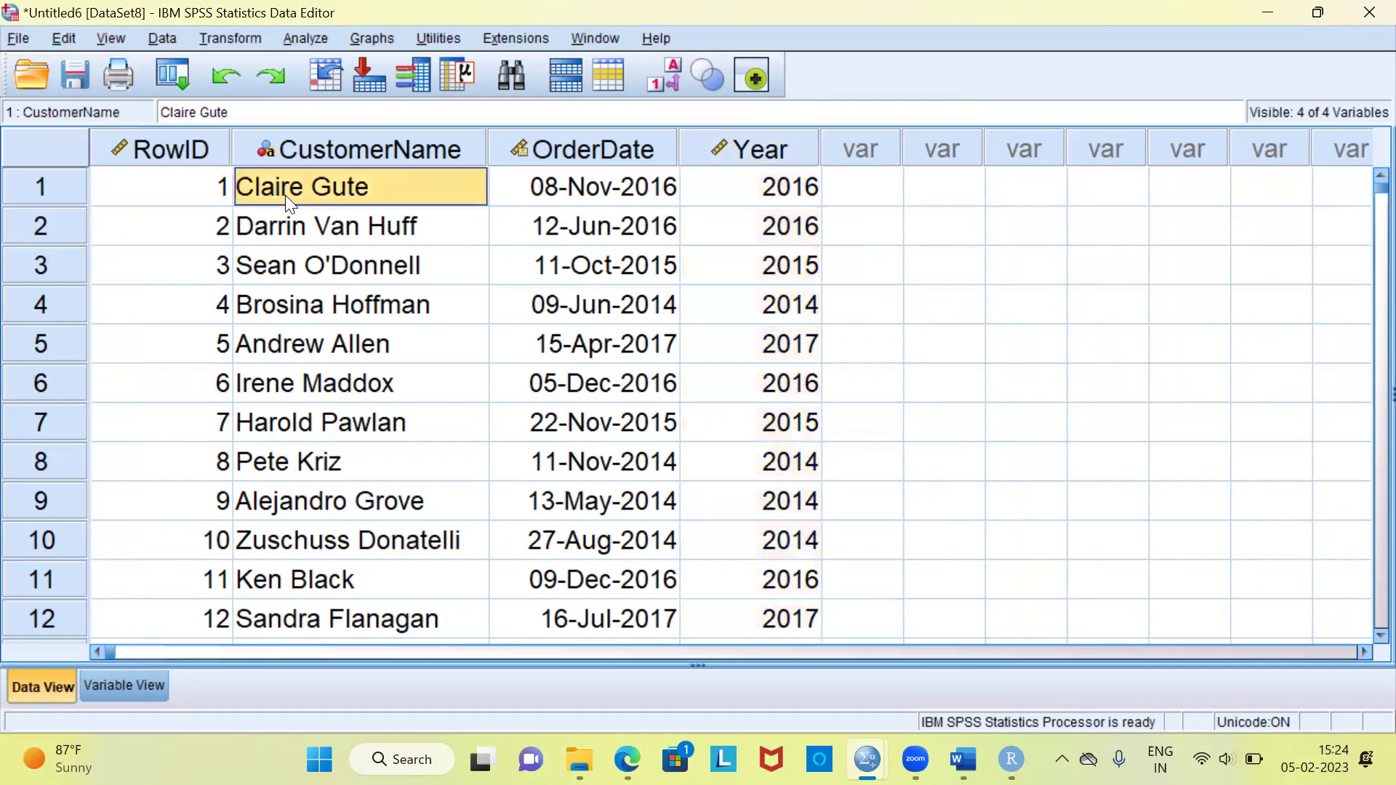
{"action": "left_click", "coordinate": [598, 208]}
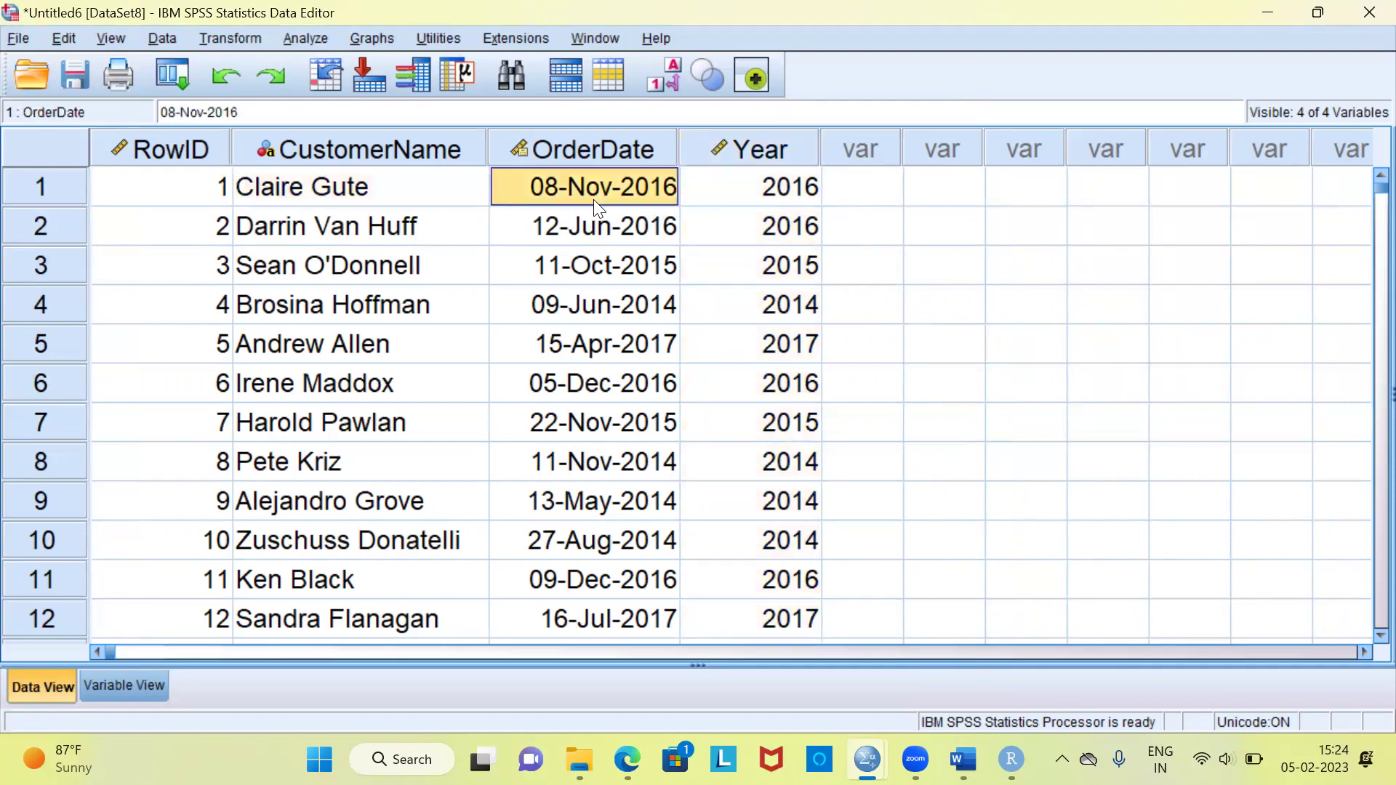
{"action": "left_click", "coordinate": [752, 204]}
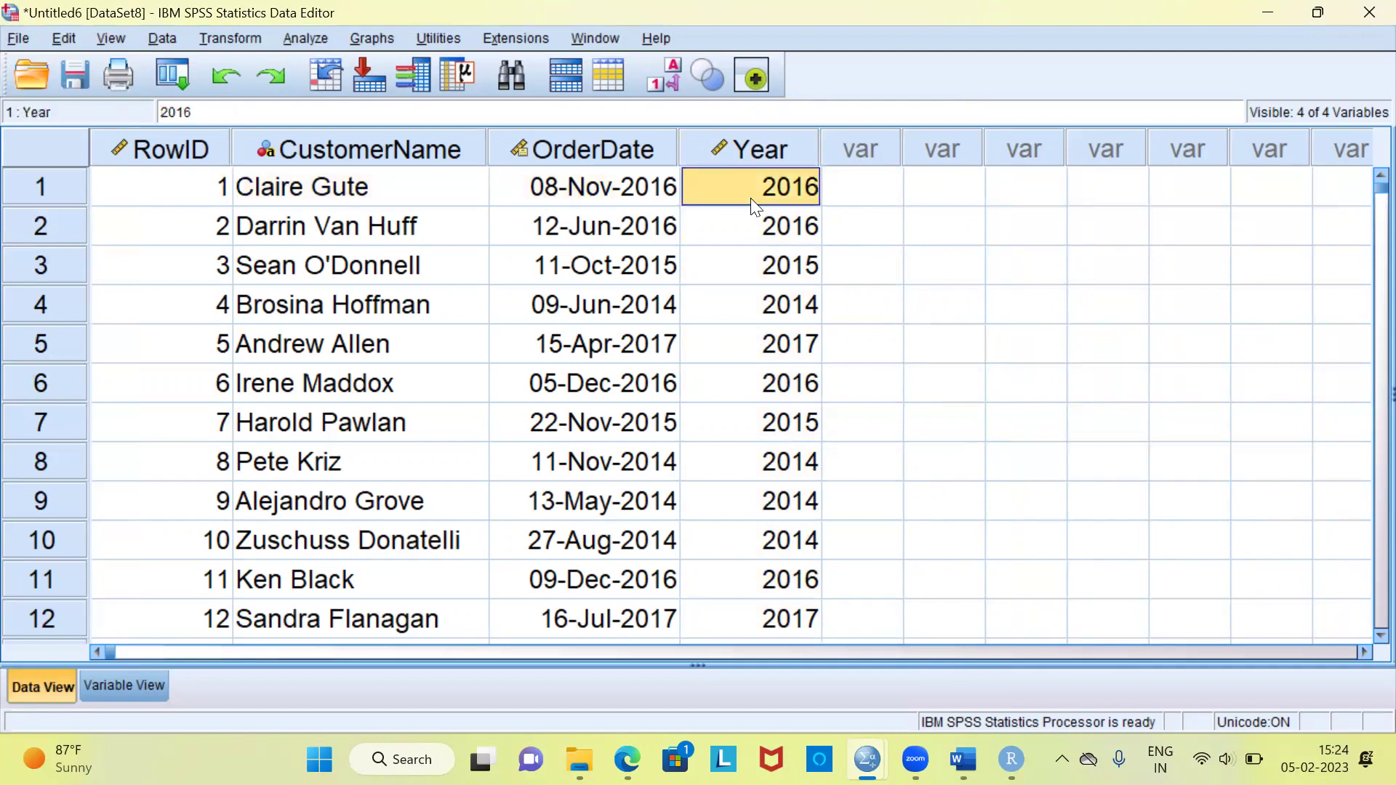
{"action": "left_click", "coordinate": [371, 227]}
{"action": "left_click", "coordinate": [617, 235]}
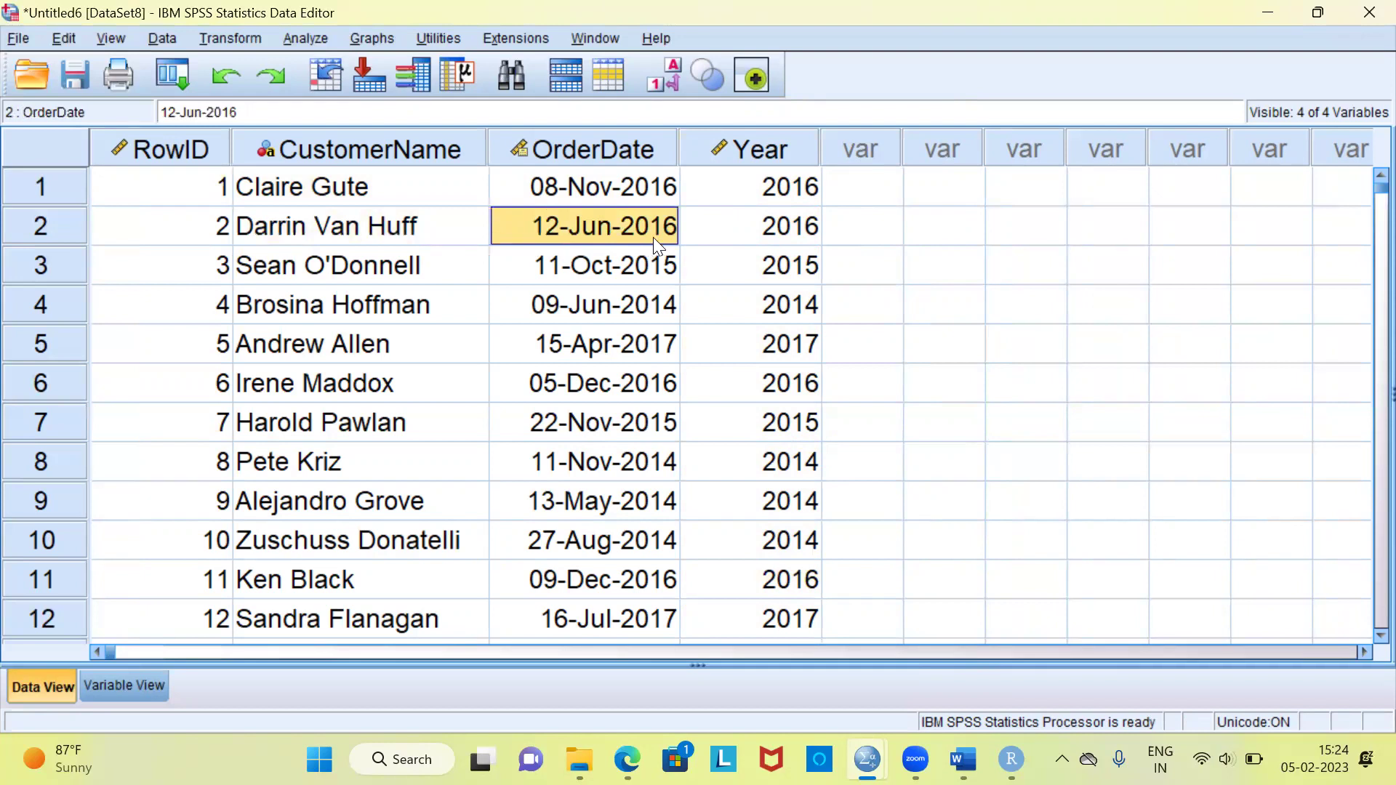
{"action": "left_click", "coordinate": [772, 243]}
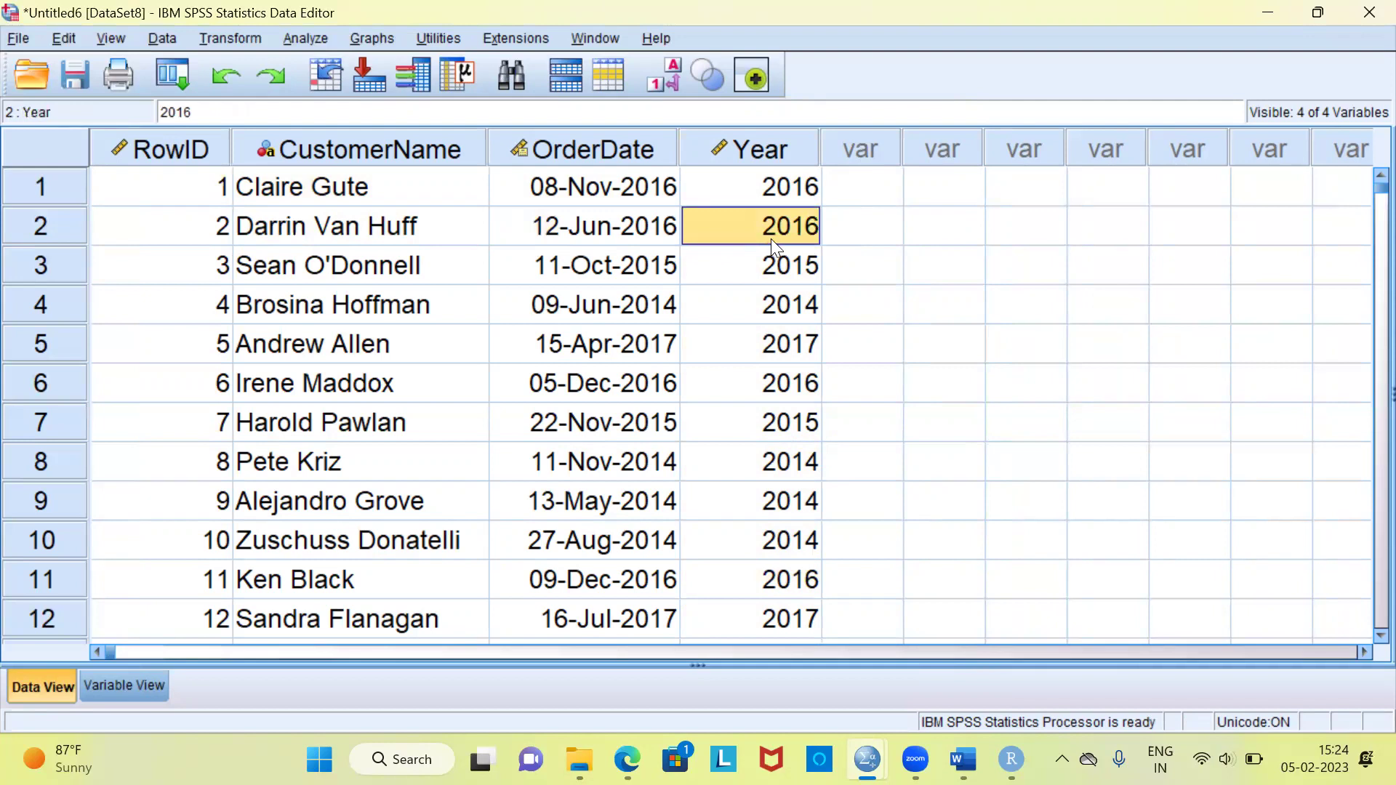
{"action": "left_click", "coordinate": [645, 274]}
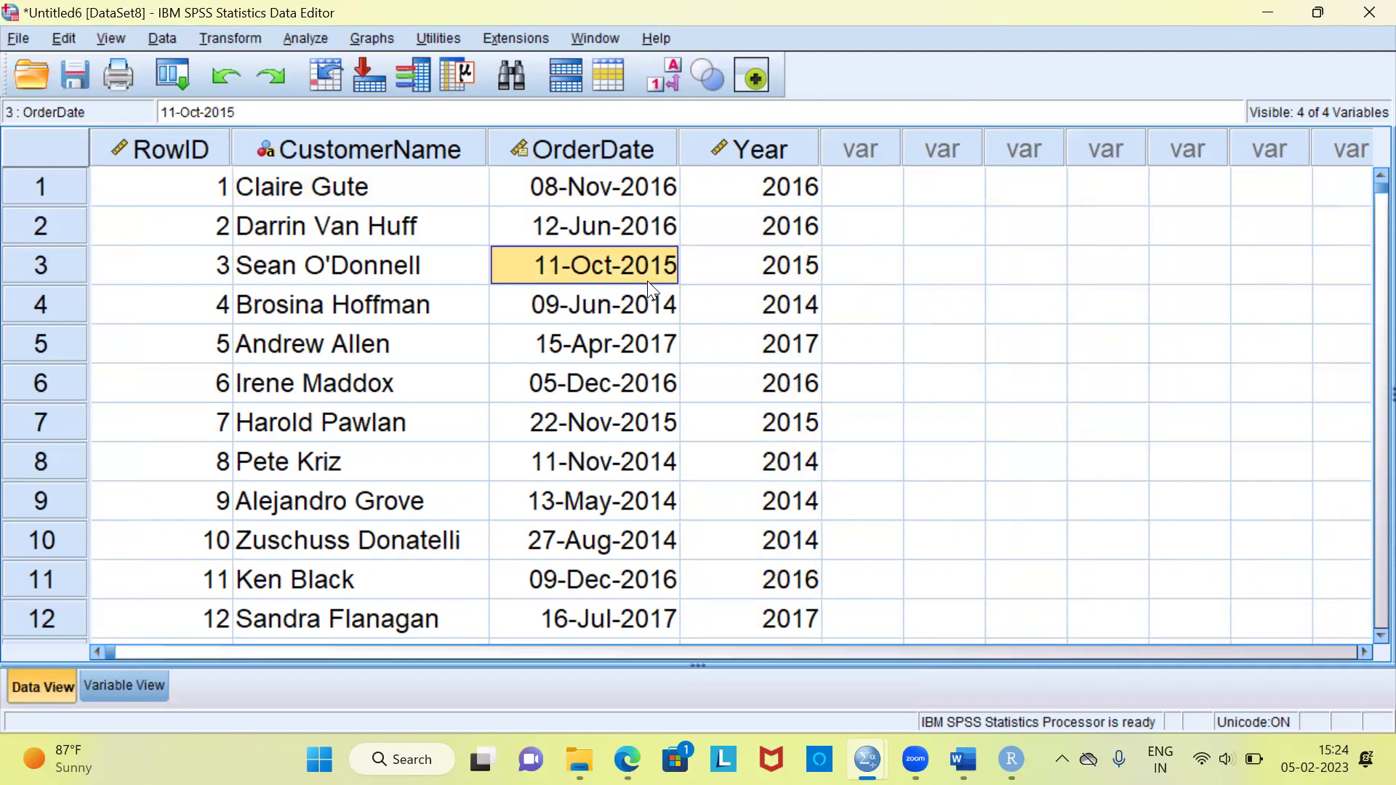
{"action": "left_click", "coordinate": [770, 277]}
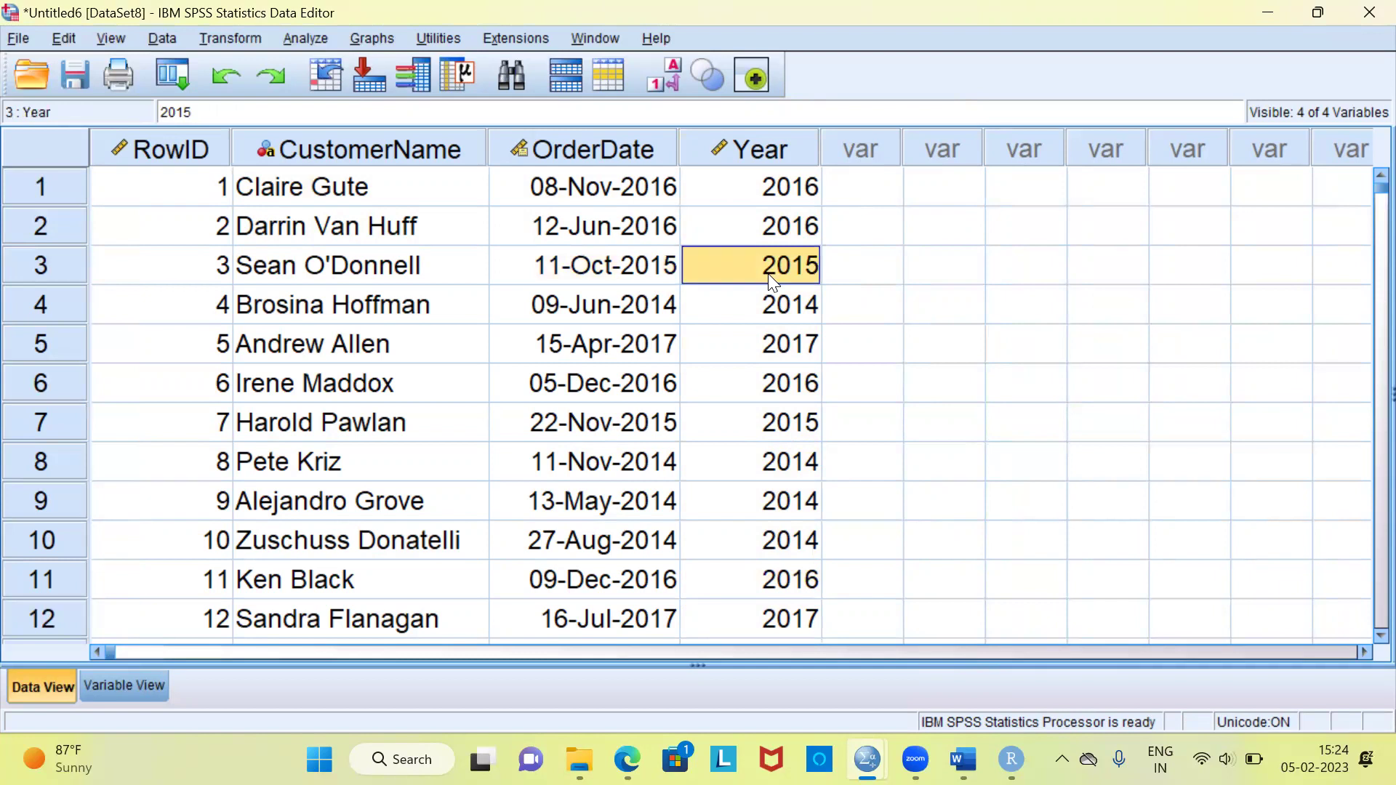
{"action": "key", "text": "ctrl+Down"}
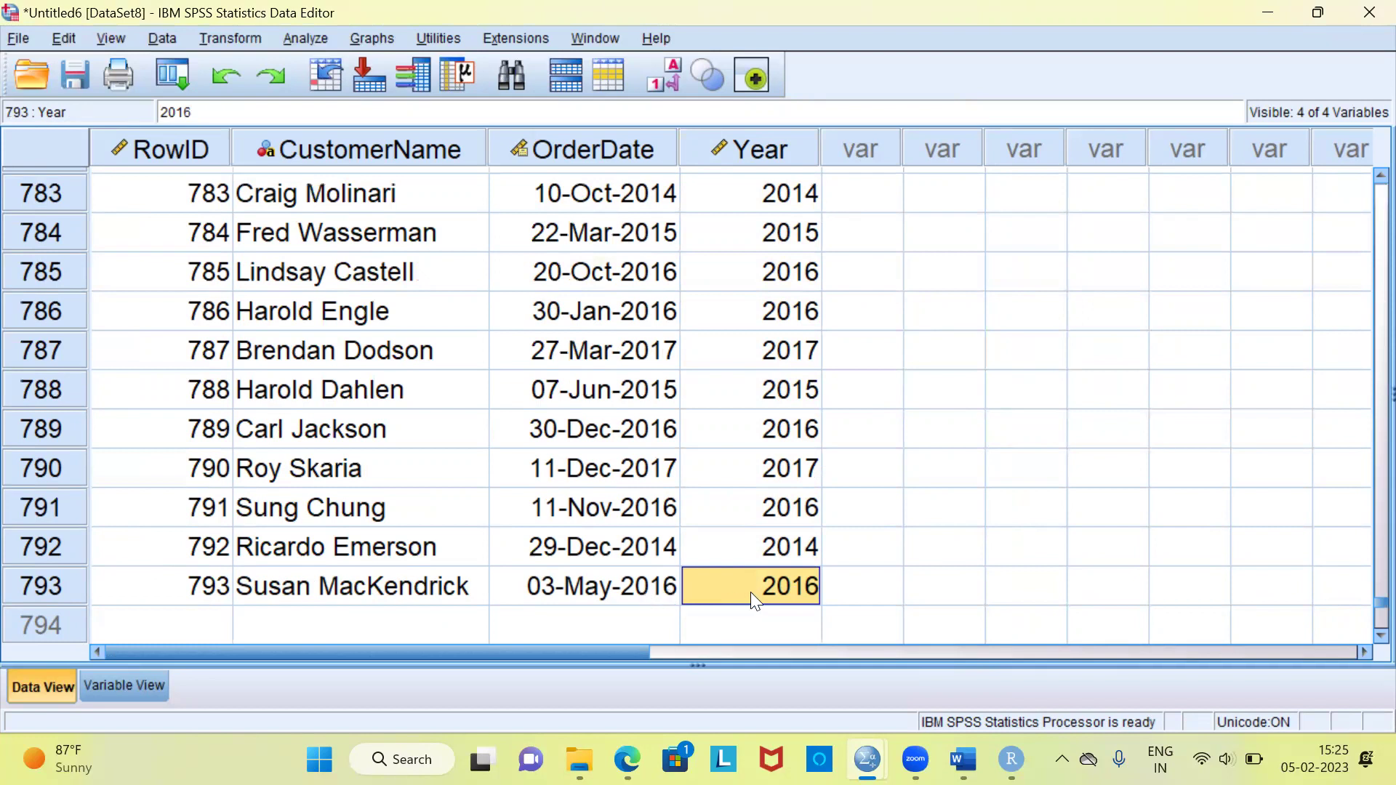
{"action": "key", "text": "ctrl+Up"}
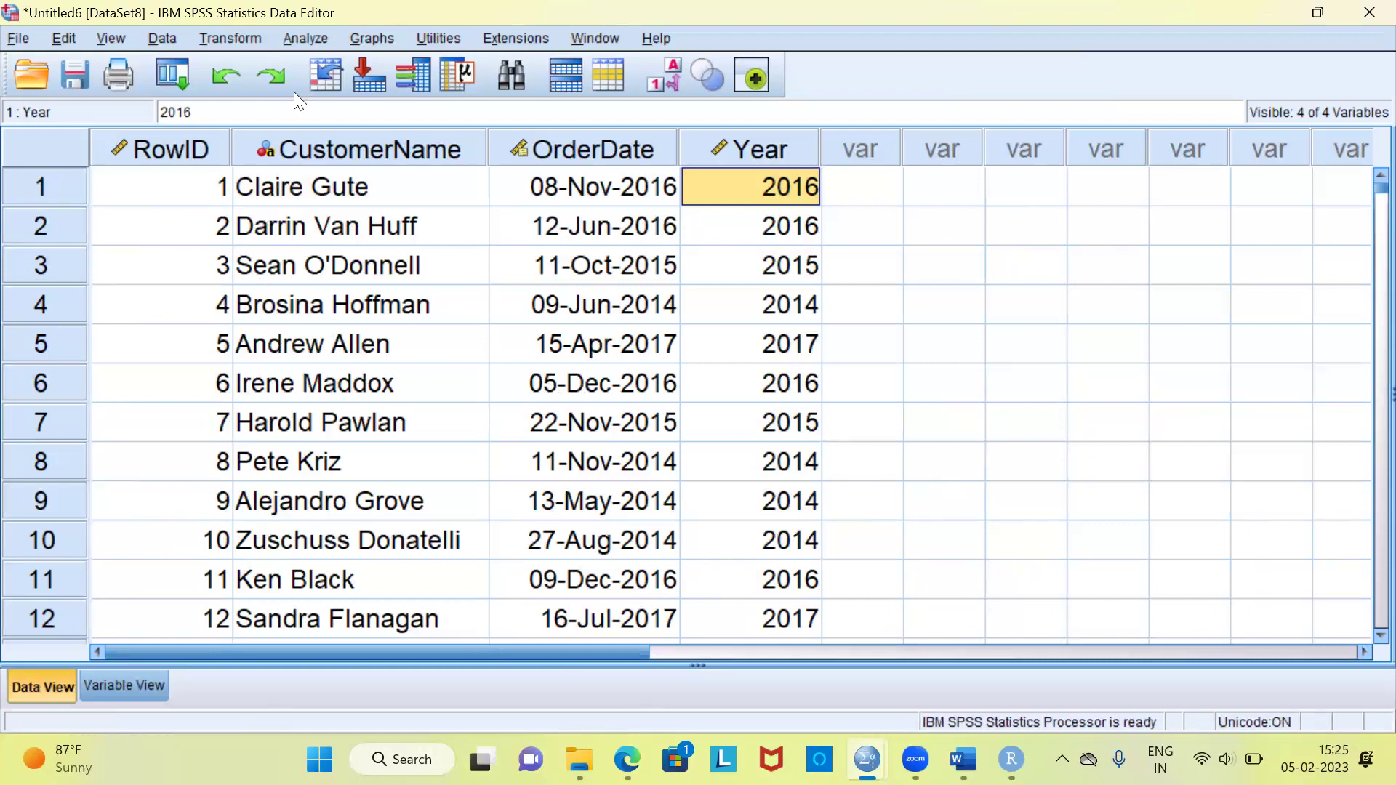
Step: Run a Frequencies analysis on the Year of order variable with frequency tables displayed
{"action": "key", "text": "alt+a"}
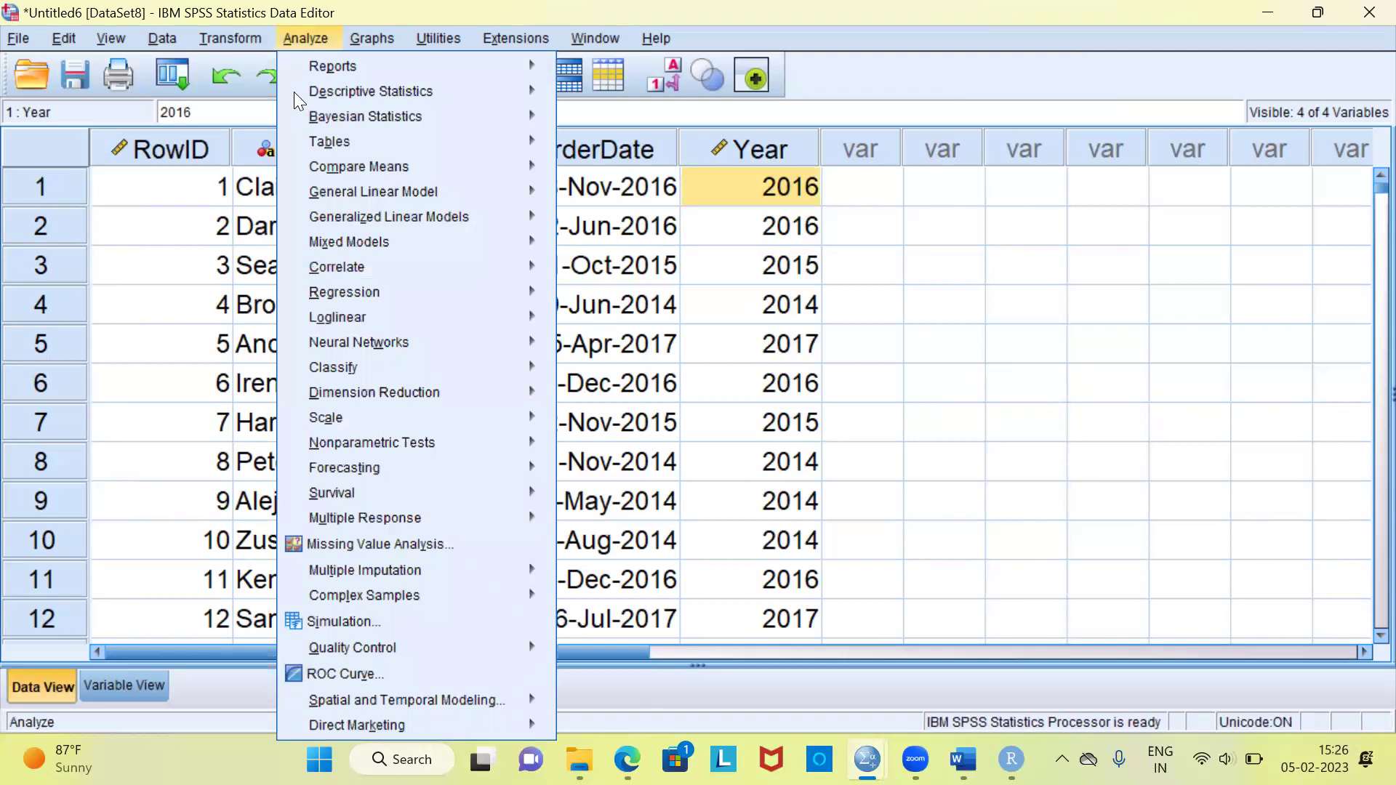
{"action": "mouse_move", "coordinate": [323, 89]}
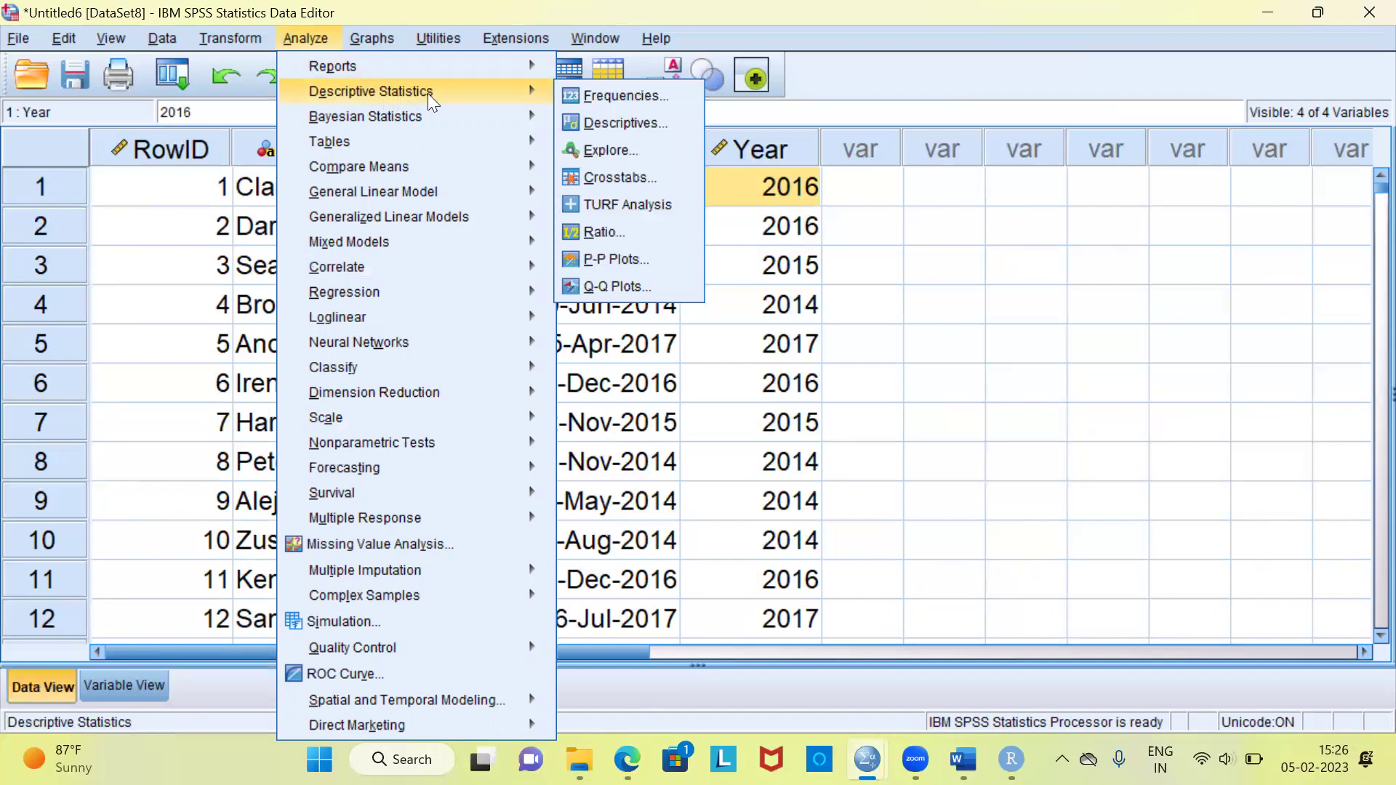
{"action": "left_click", "coordinate": [639, 102]}
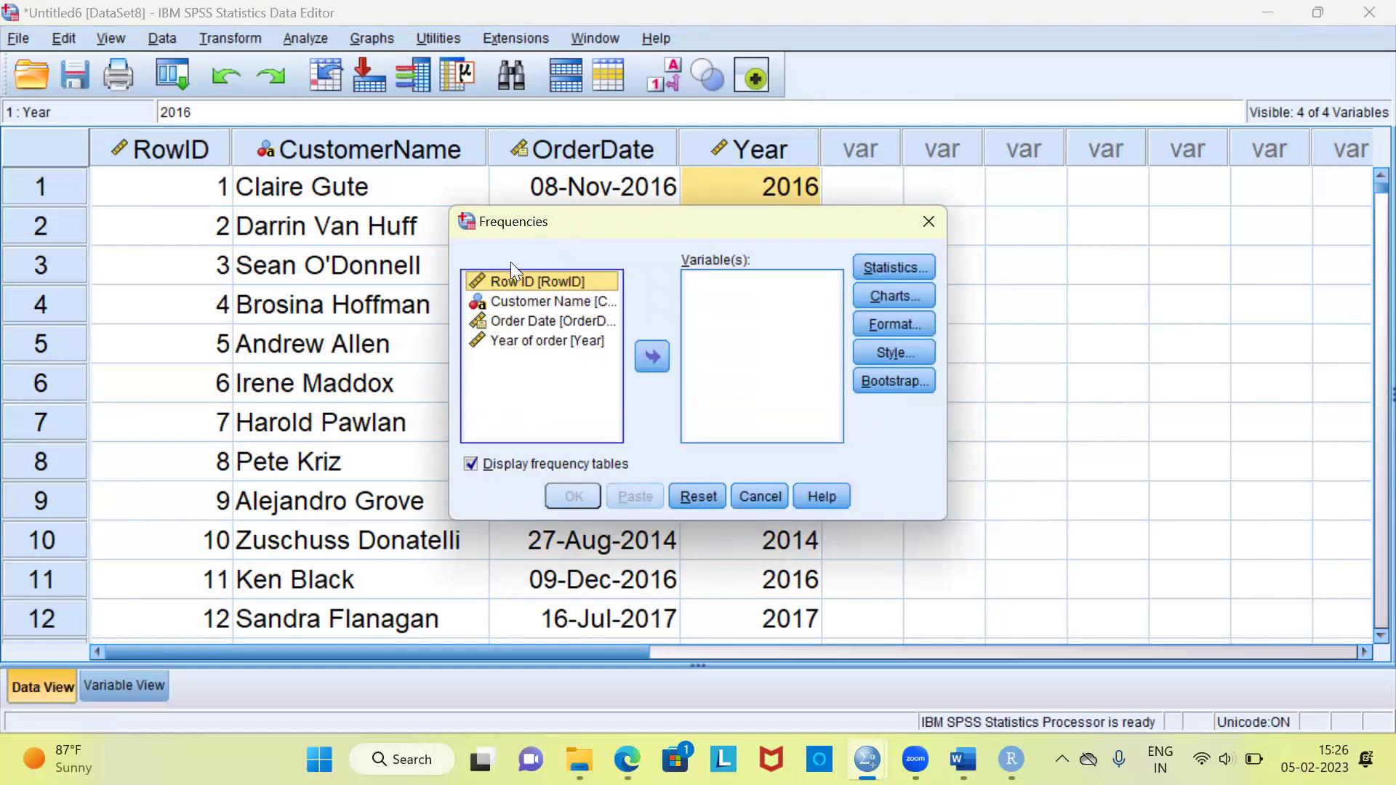
{"action": "left_click", "coordinate": [522, 341]}
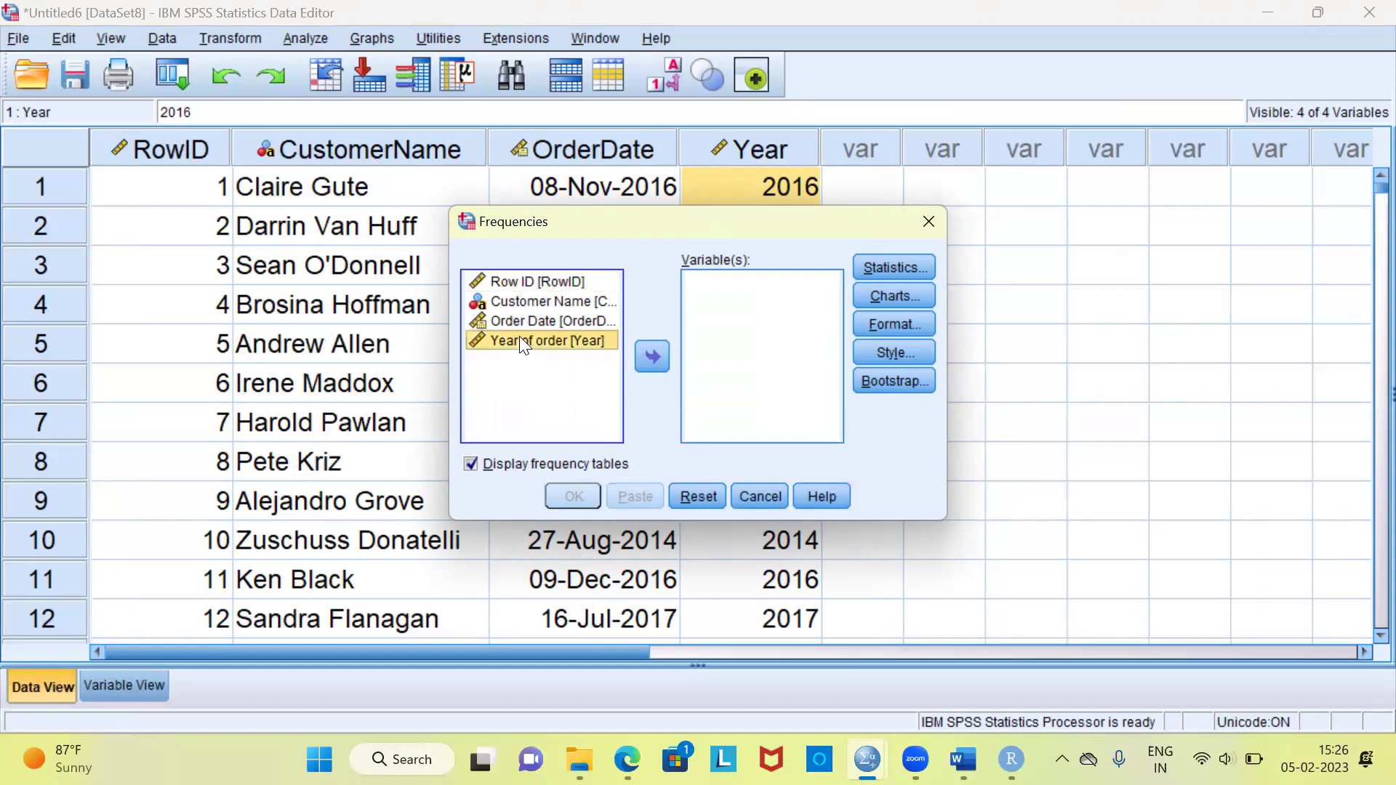
{"action": "left_click", "coordinate": [652, 357]}
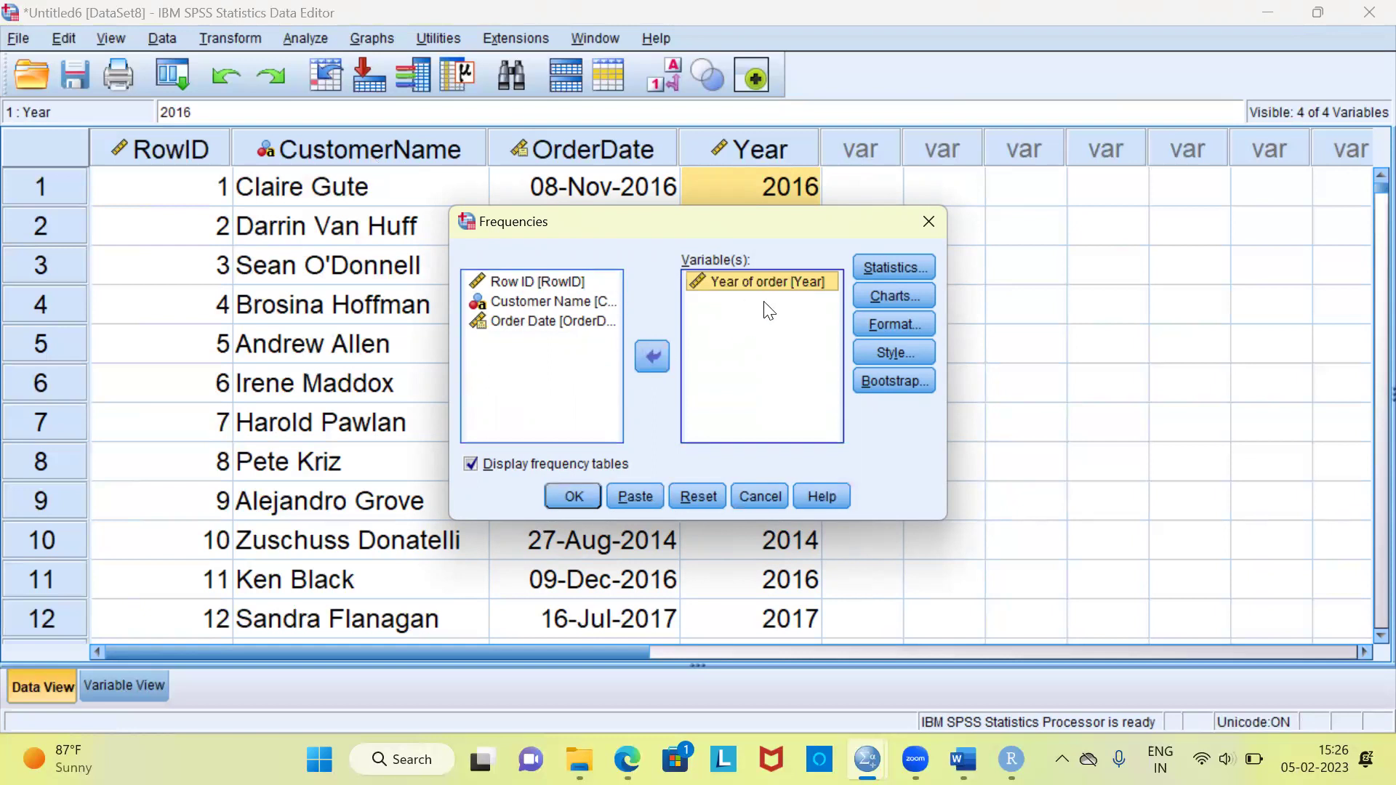
{"action": "left_click", "coordinate": [573, 496]}
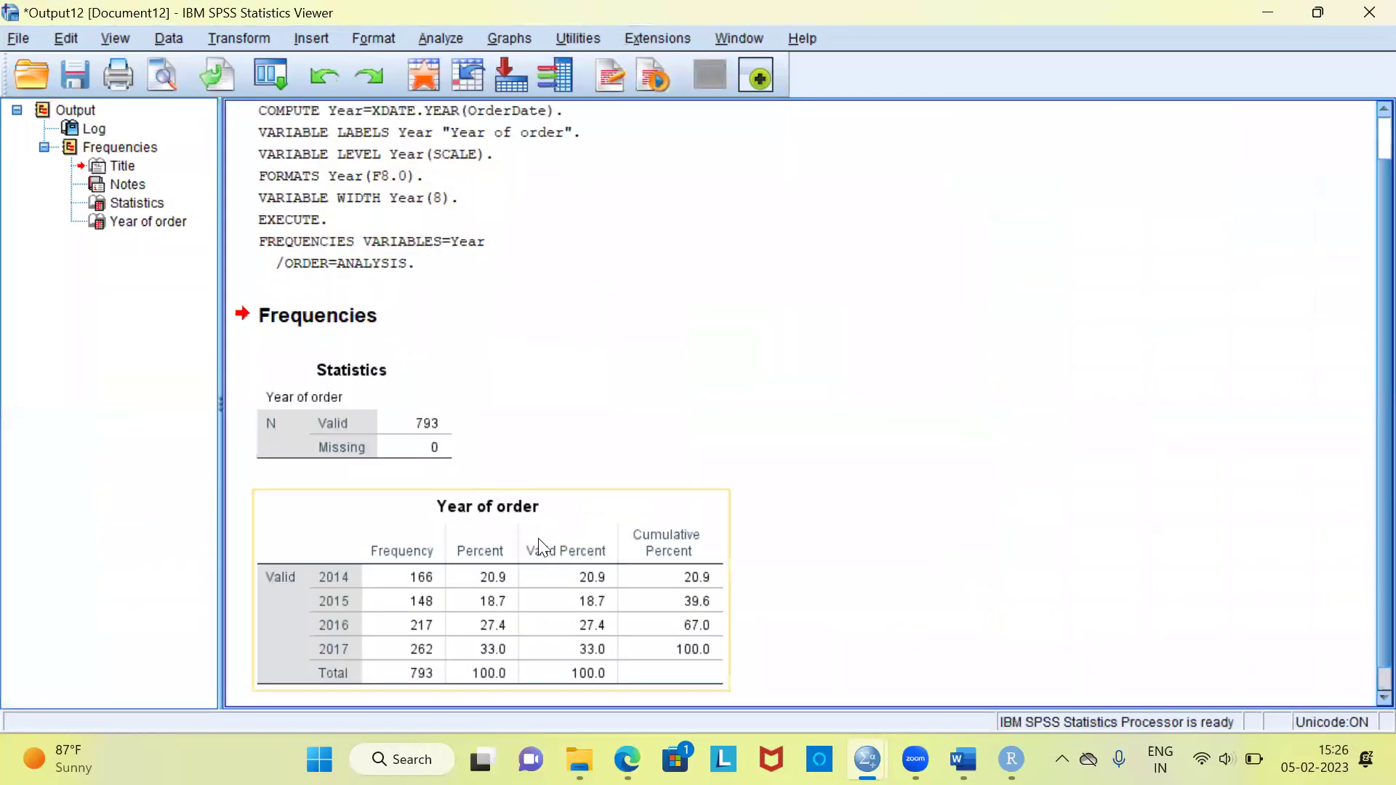
Step: Examine the frequencies and percentages in the Year of order table, and return to the dataset in the Data Editor
{"action": "left_click", "coordinate": [513, 574]}
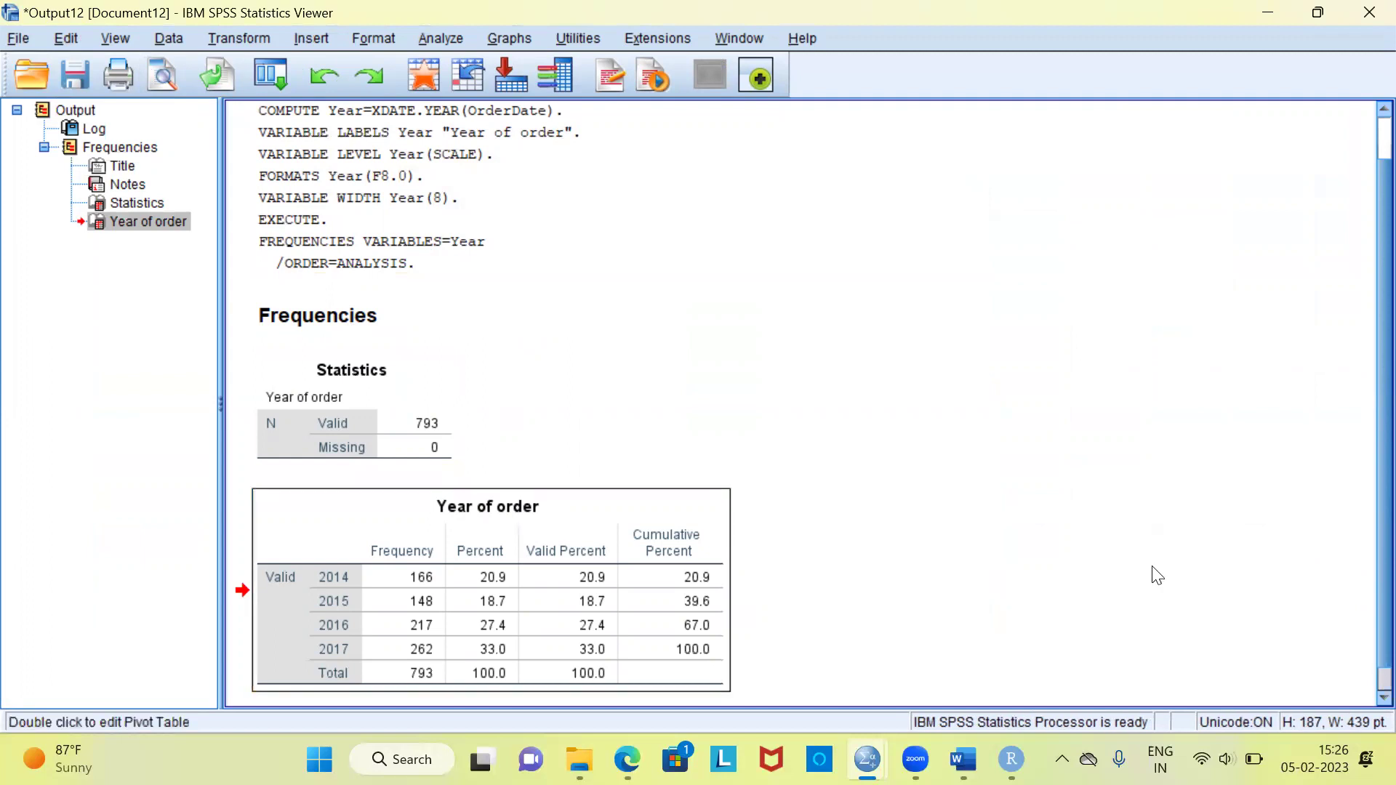
{"action": "scroll", "coordinate": [1364, 691], "scroll_direction": "down", "scroll_amount": 1}
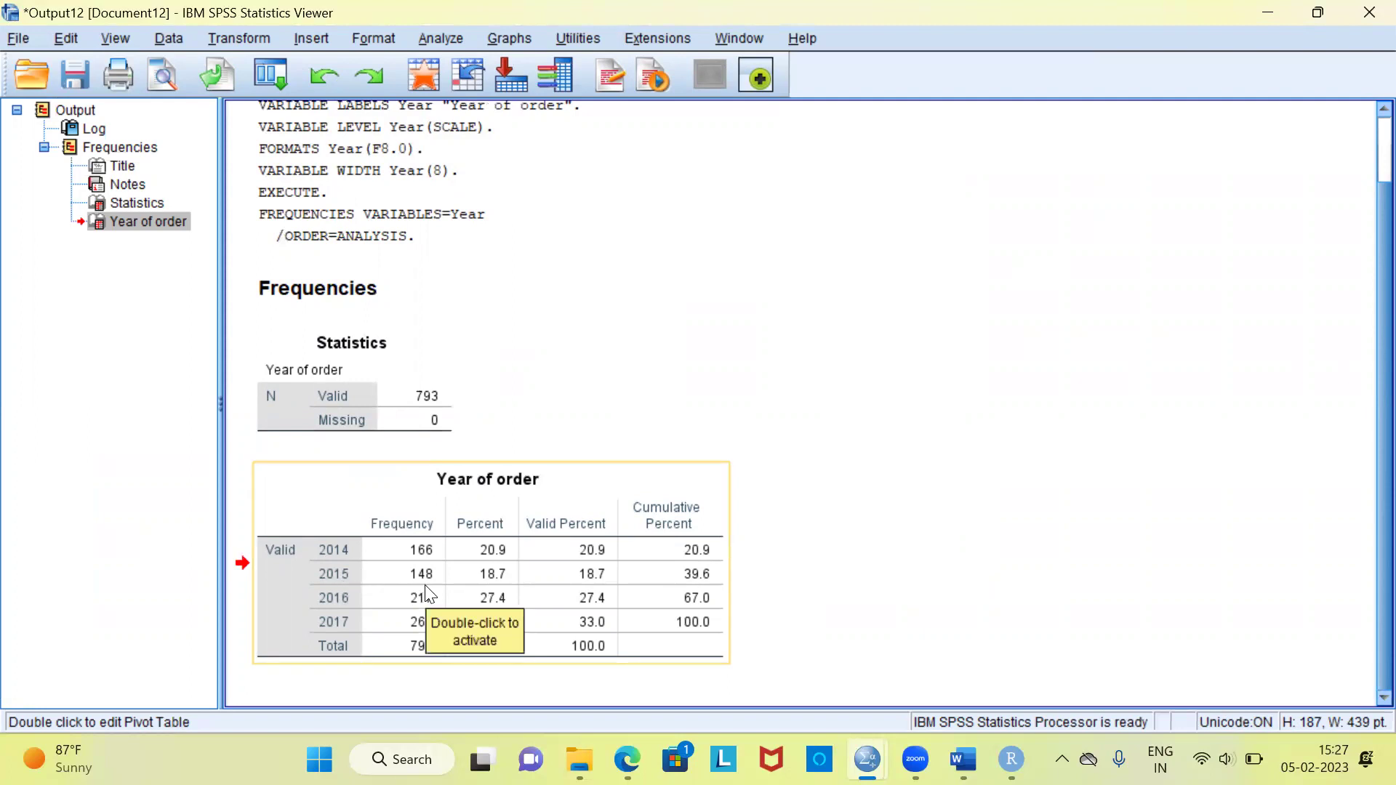
{"action": "left_click", "coordinate": [341, 606]}
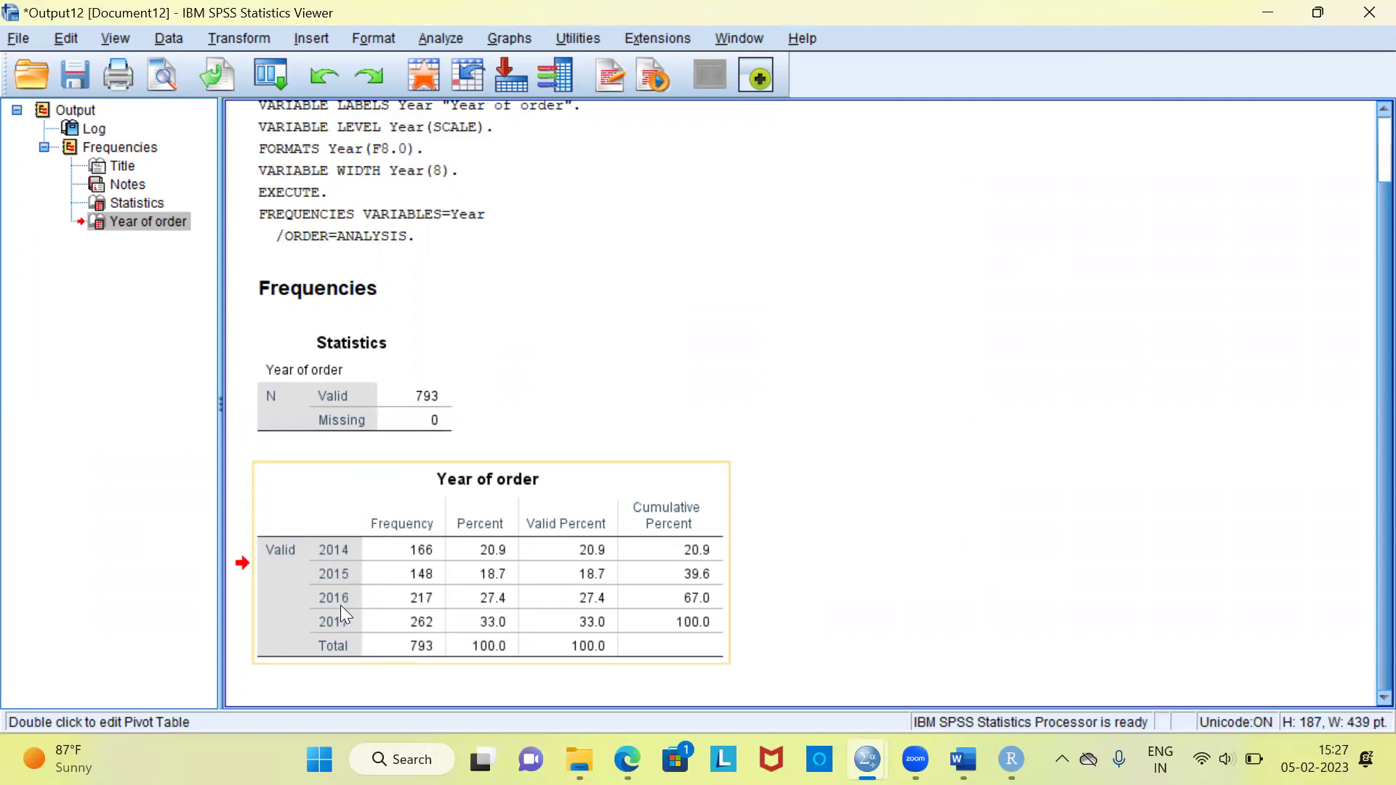
{"action": "left_click", "coordinate": [486, 631]}
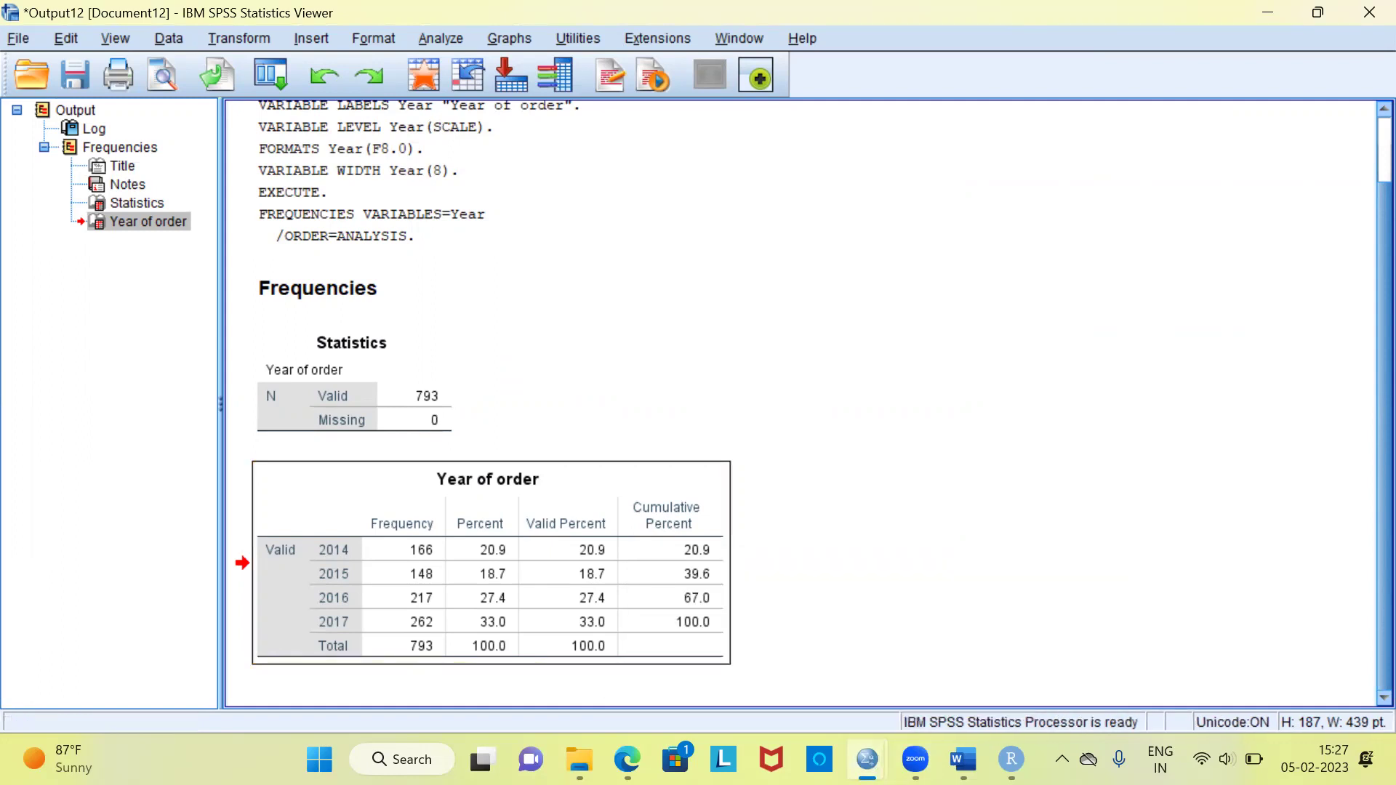
{"action": "mouse_move", "coordinate": [866, 759]}
{"action": "left_click", "coordinate": [812, 674]}
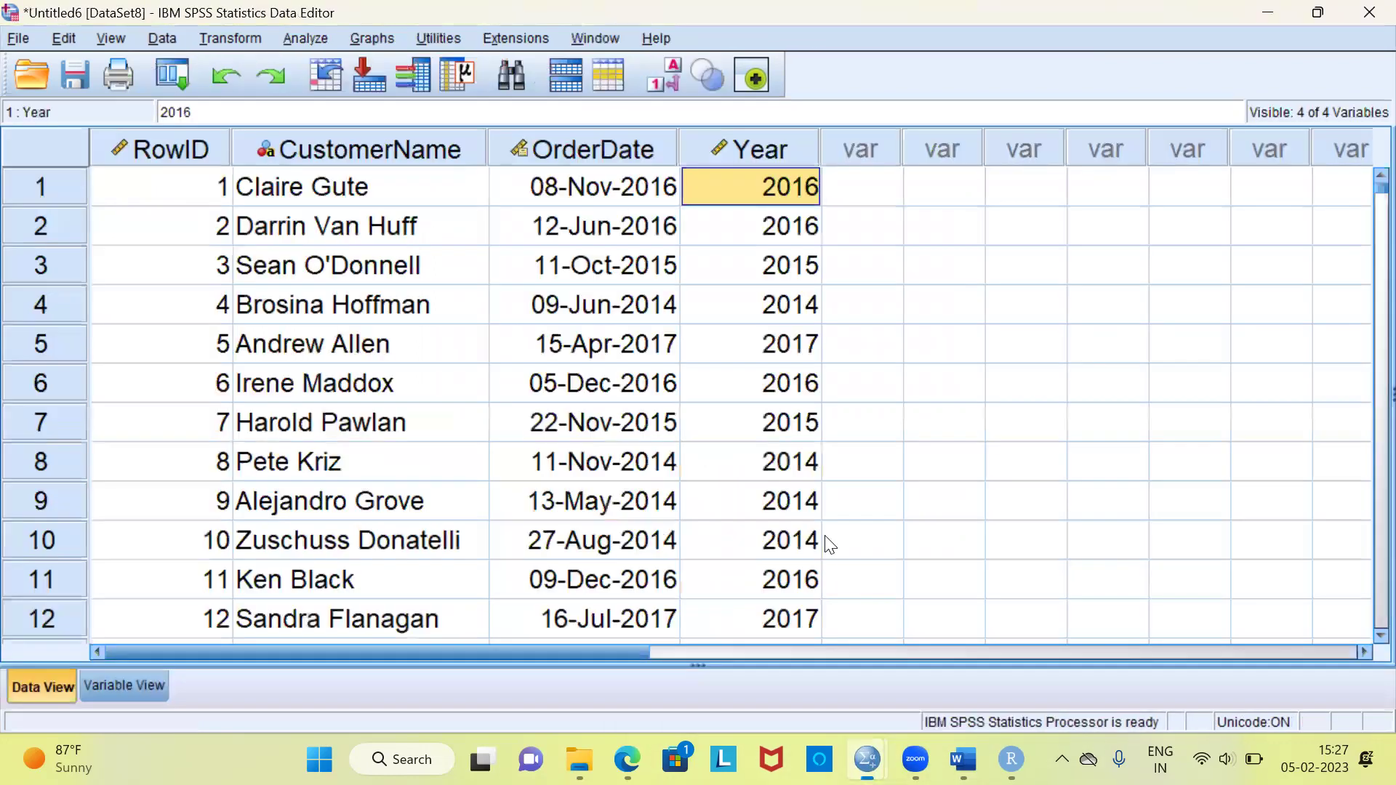